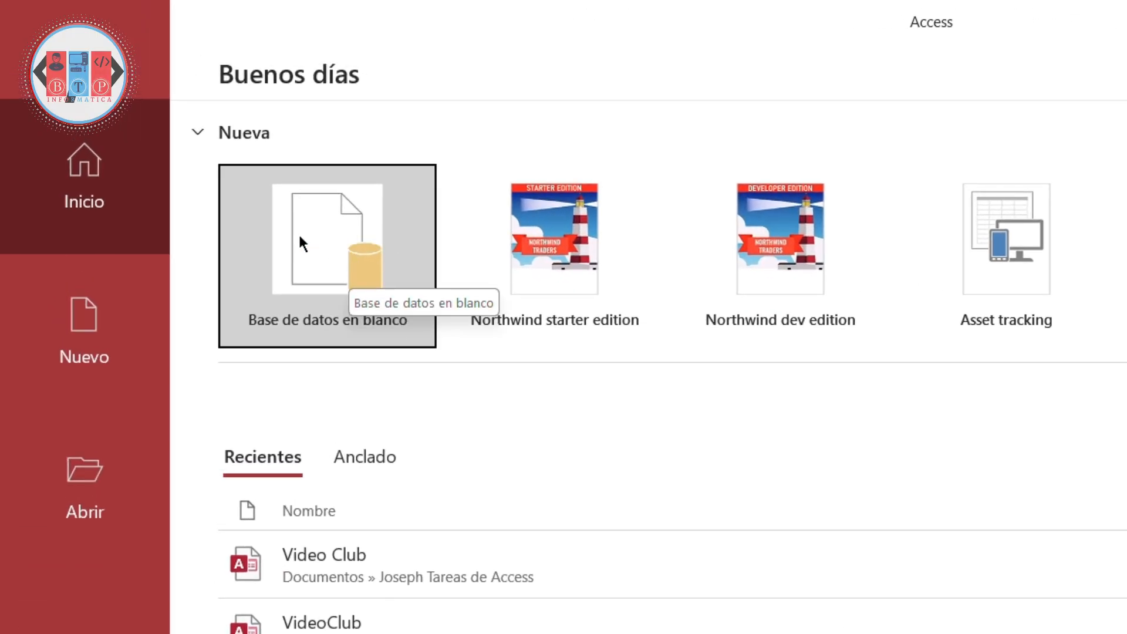
Step: Start a new blank database and name its file Video Club
left_click(317, 253)
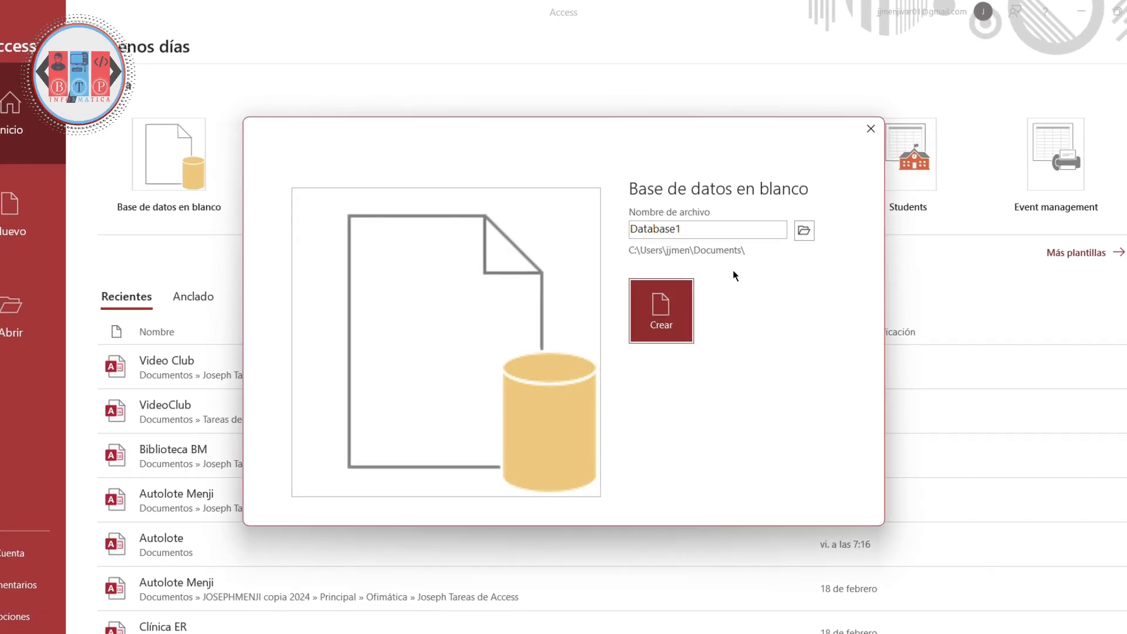
left_click(725, 228)
key("BackSpace")
key("BackSpace")
key("BackSpace")
key("BackSpace")
key("BackSpace")
key("BackSpace")
key("BackSpace")
key("BackSpace")
key("BackSpace")
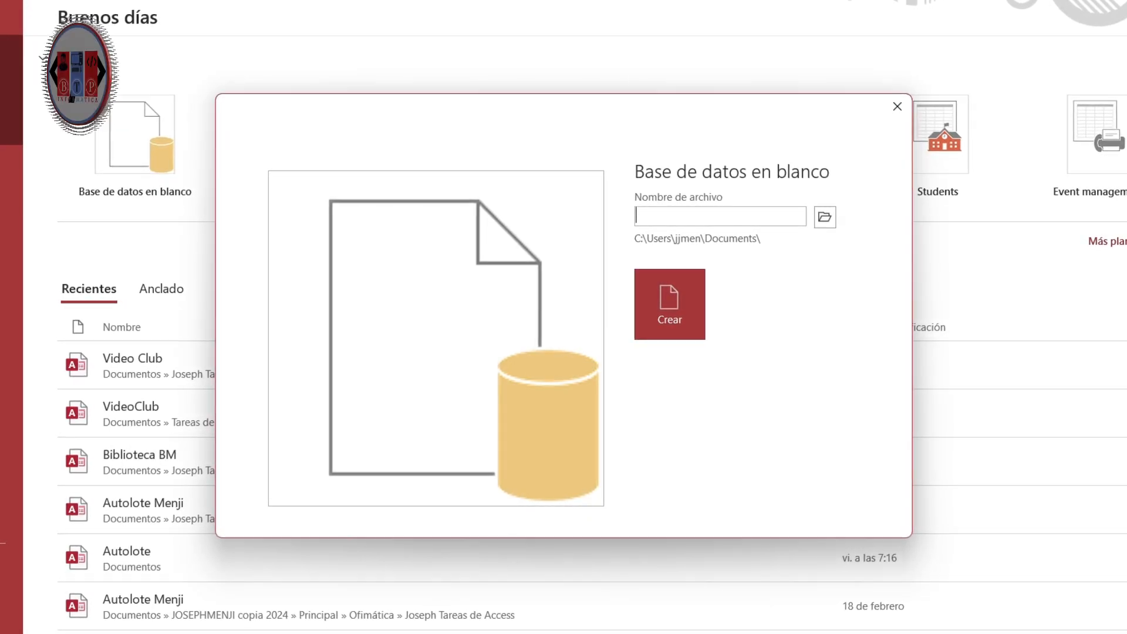
type("Video ")
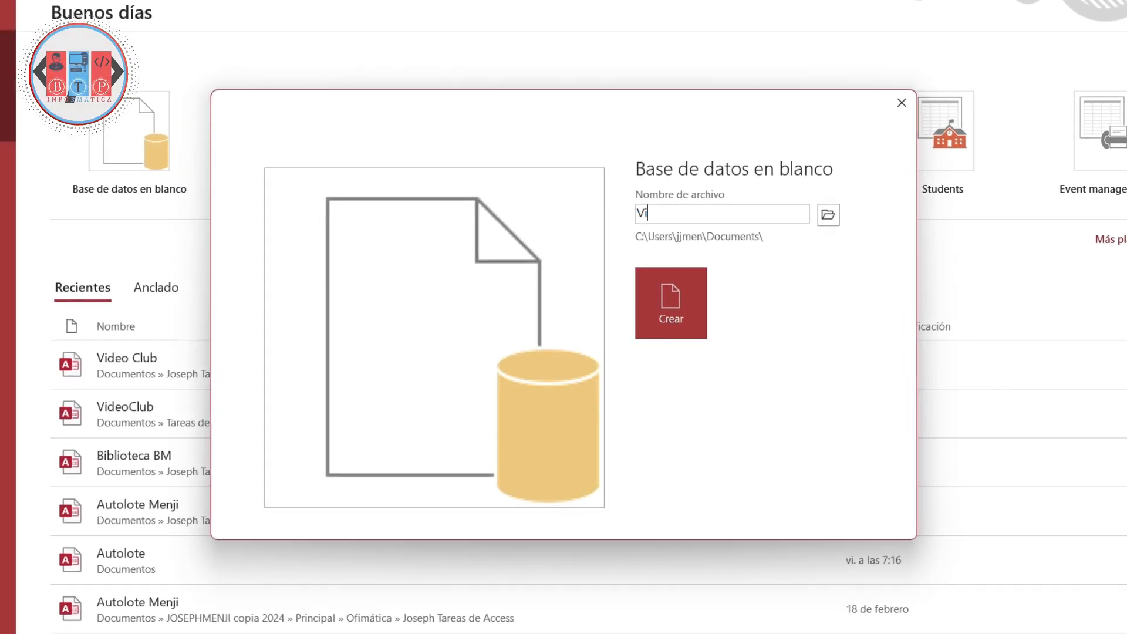
type("Club")
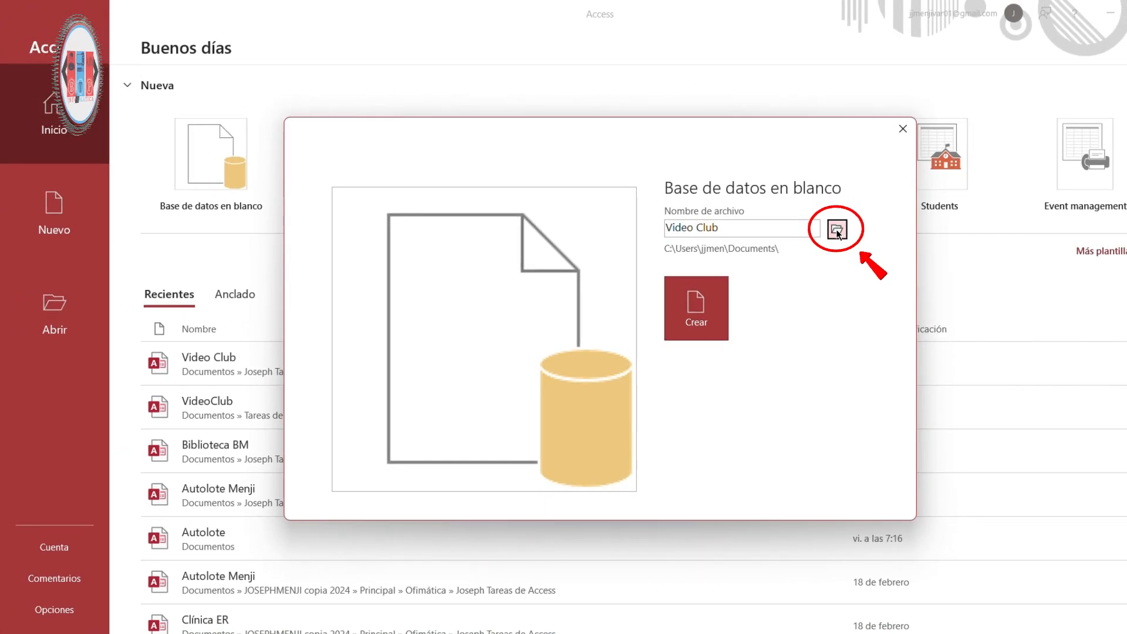
Step: Browse for the database's save location and create a folder named Tareas de Access inside Documentos
left_click(837, 230)
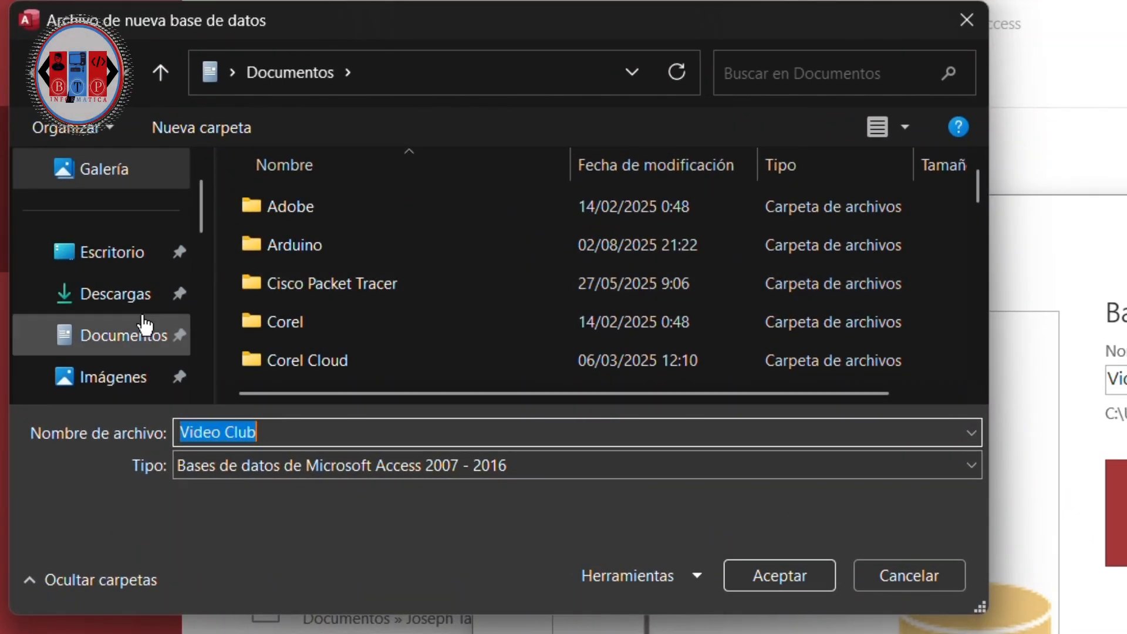
left_click(113, 338)
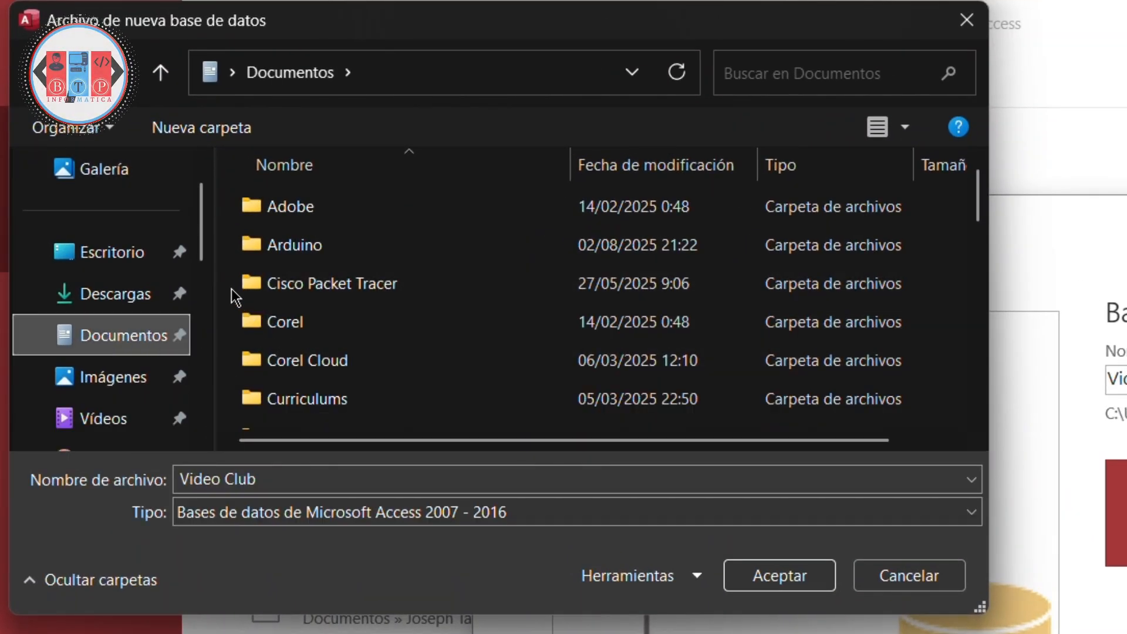
scroll(340, 276, "down", 3)
scroll(323, 322, "up", 3)
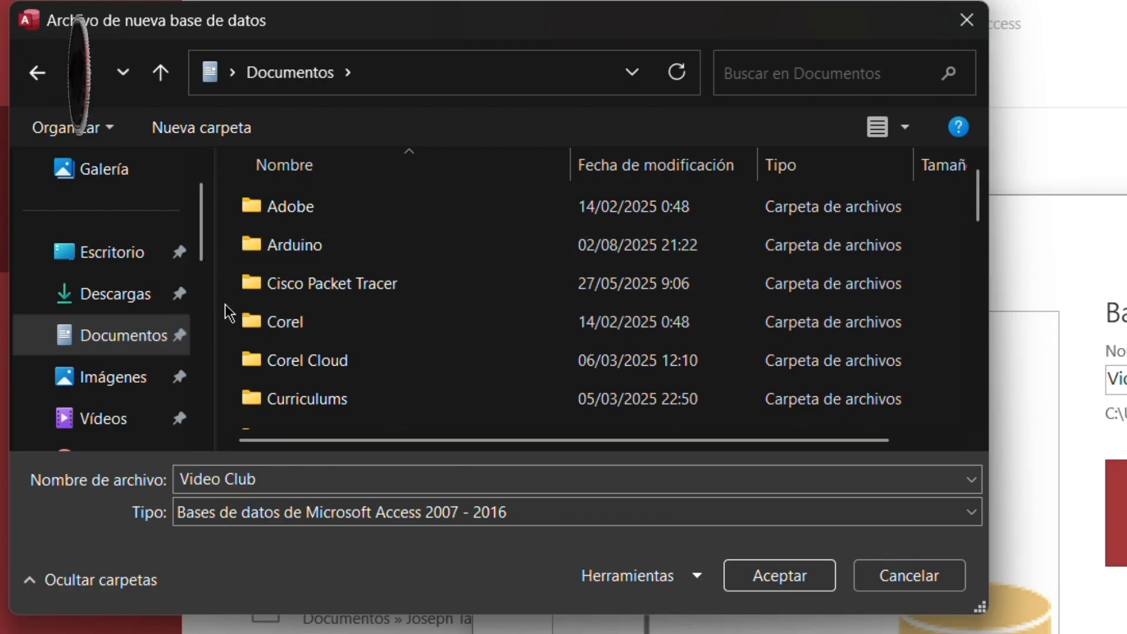
right_click(230, 312)
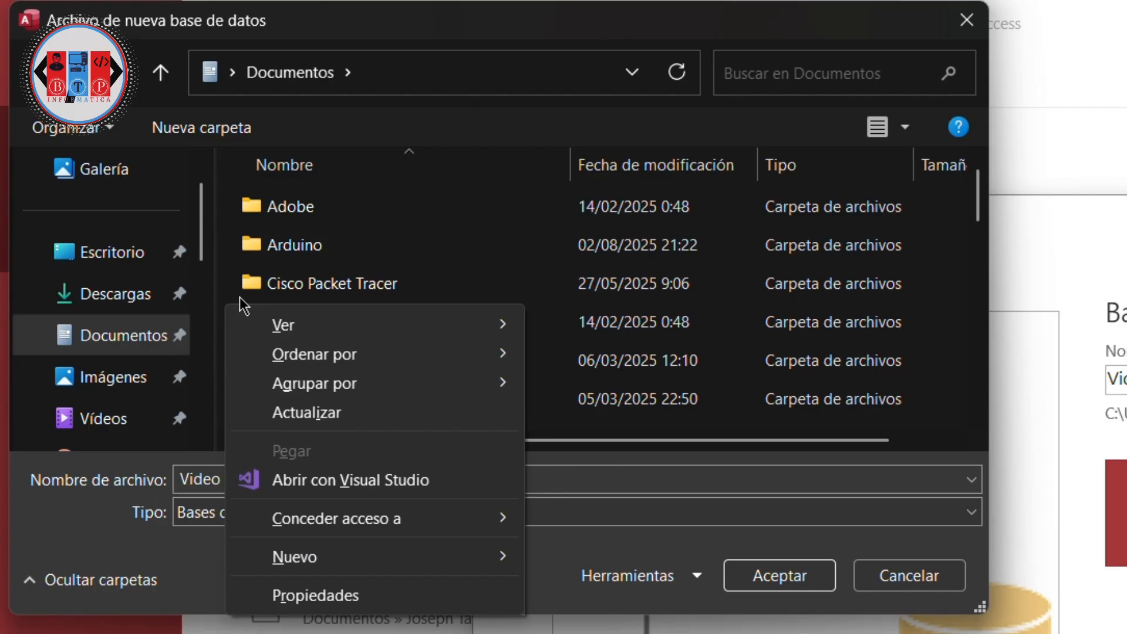
mouse_move(372, 555)
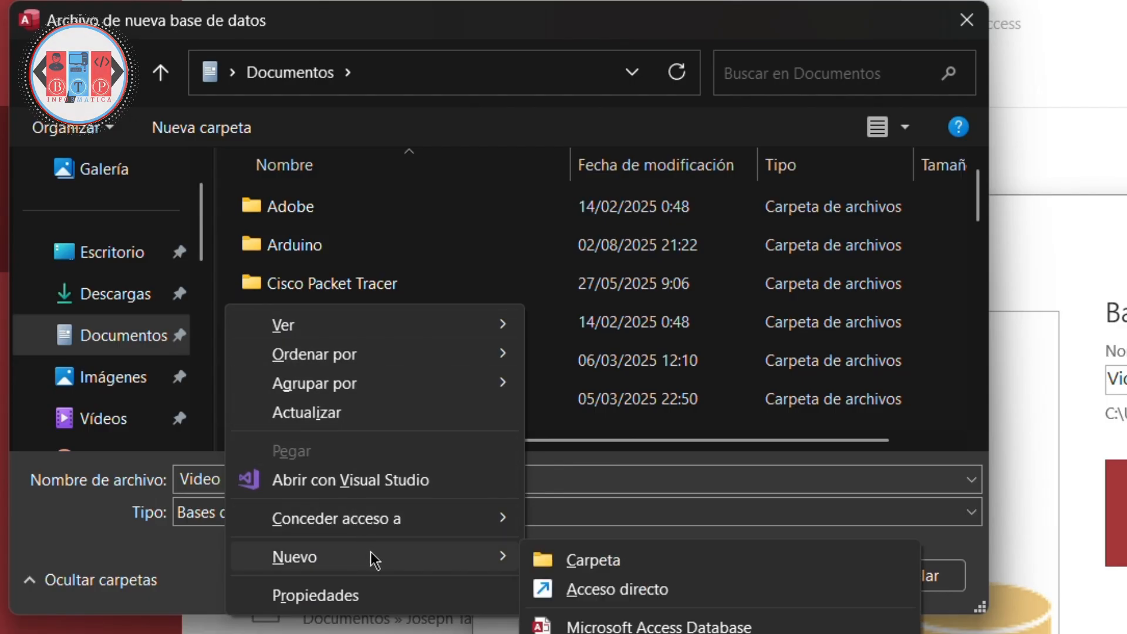
left_click(573, 562)
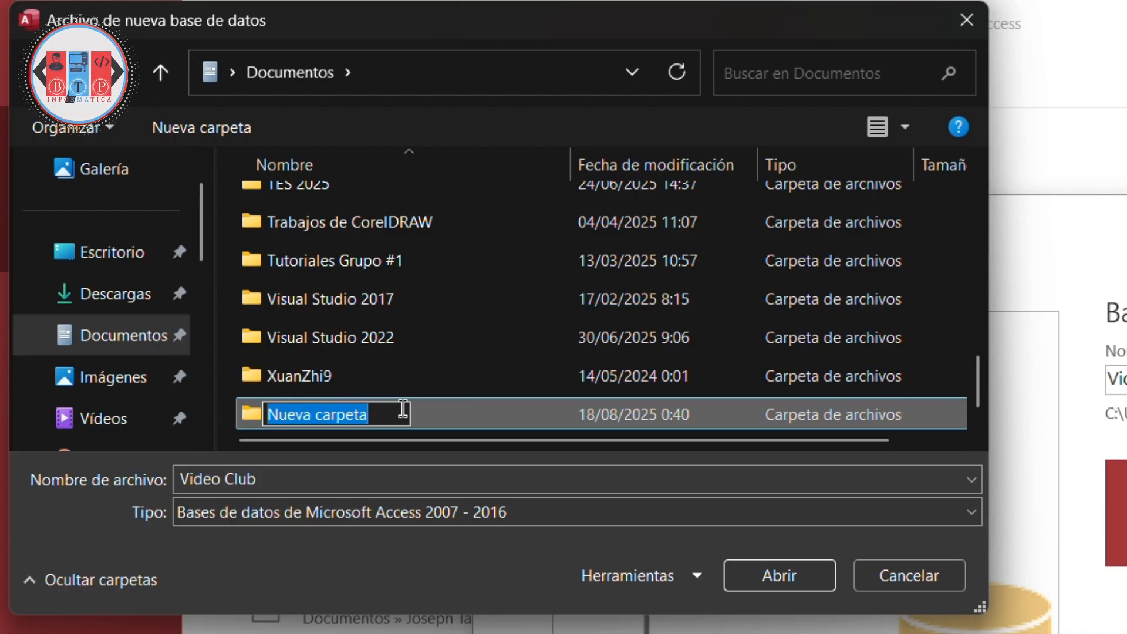
type("Tareas de A")
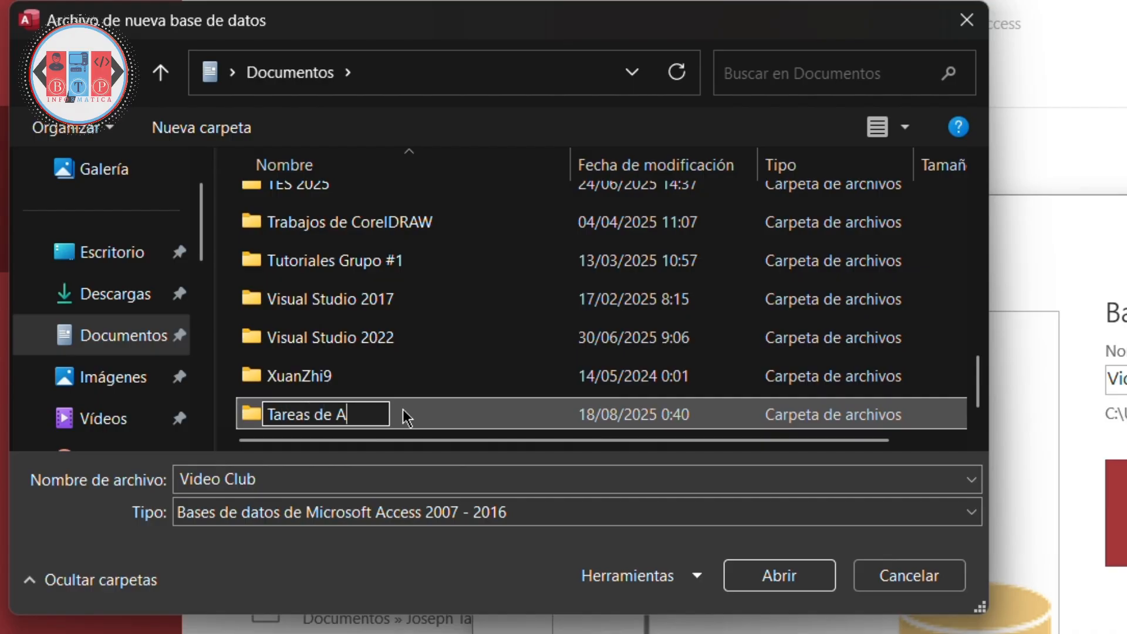
type("cce")
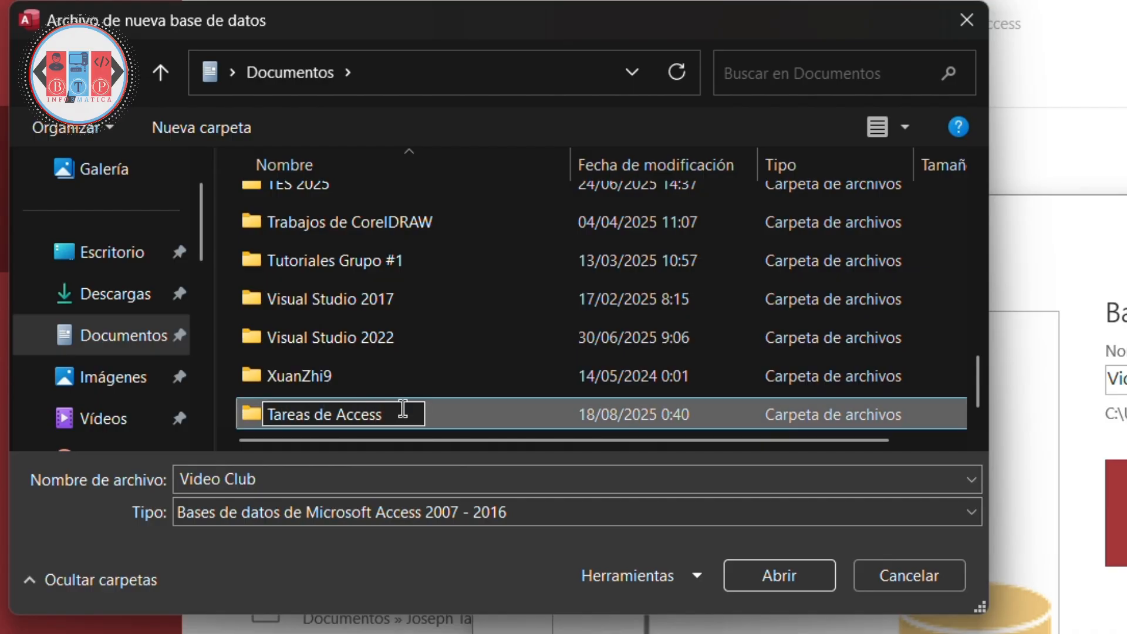
type("ss")
key("BackSpace")
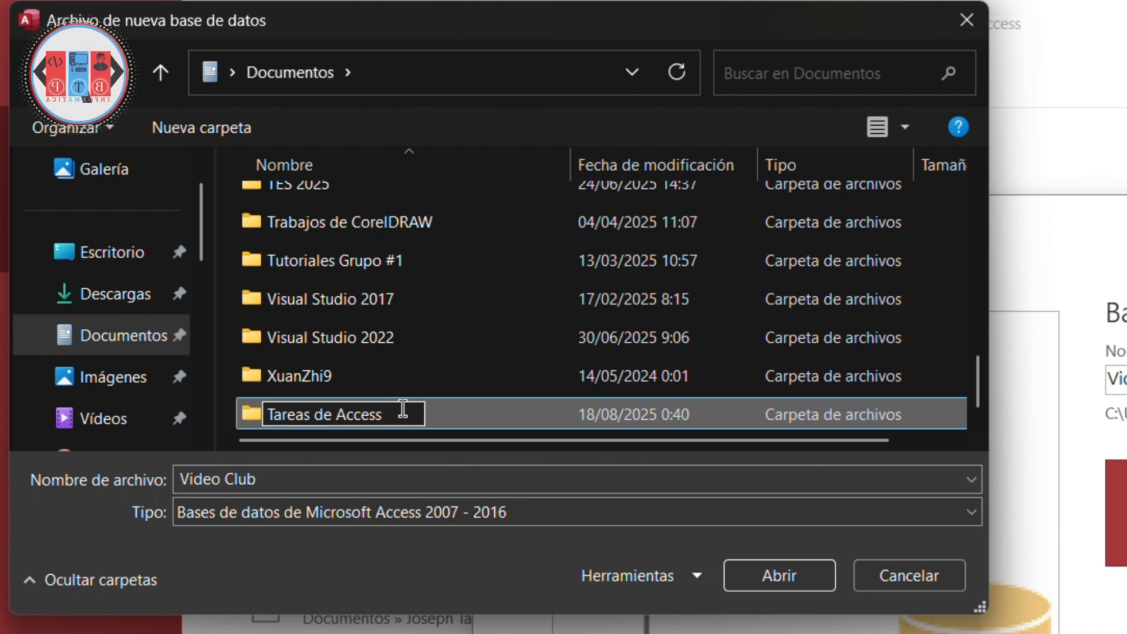
key("Return")
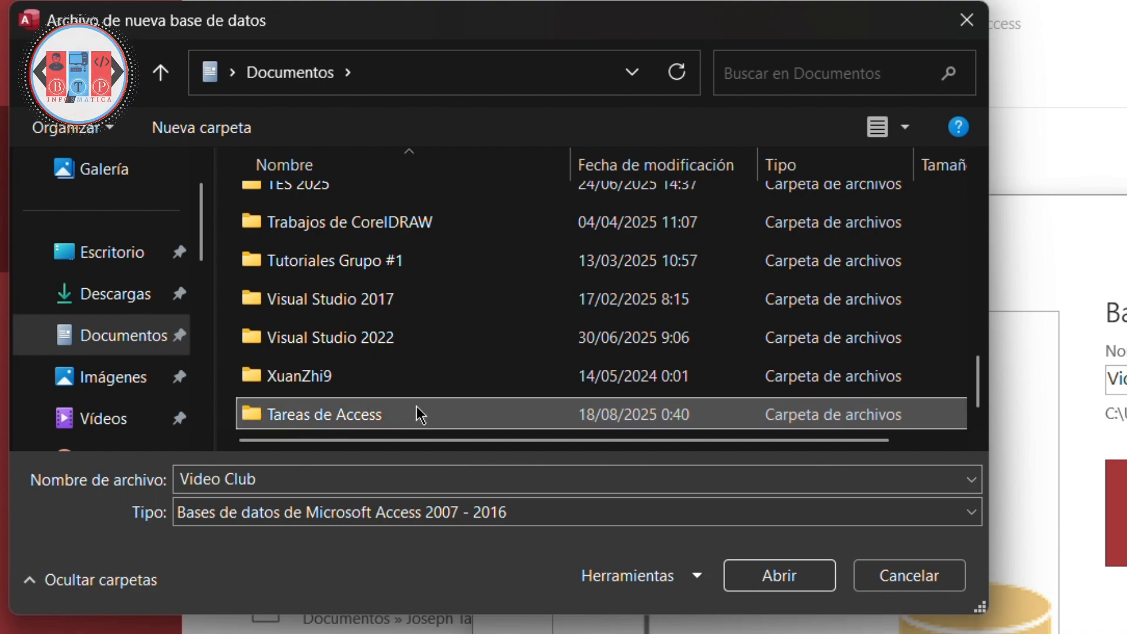
Step: Choose the Tareas de Access folder as the save location and create the Video Club database
double_click(522, 421)
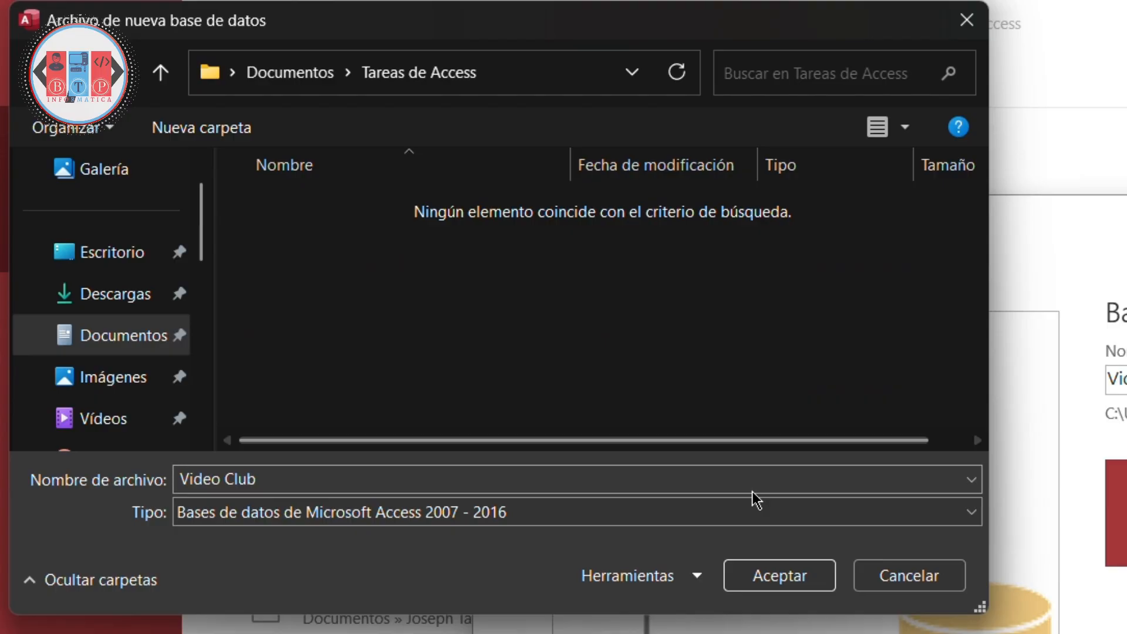
left_click(755, 573)
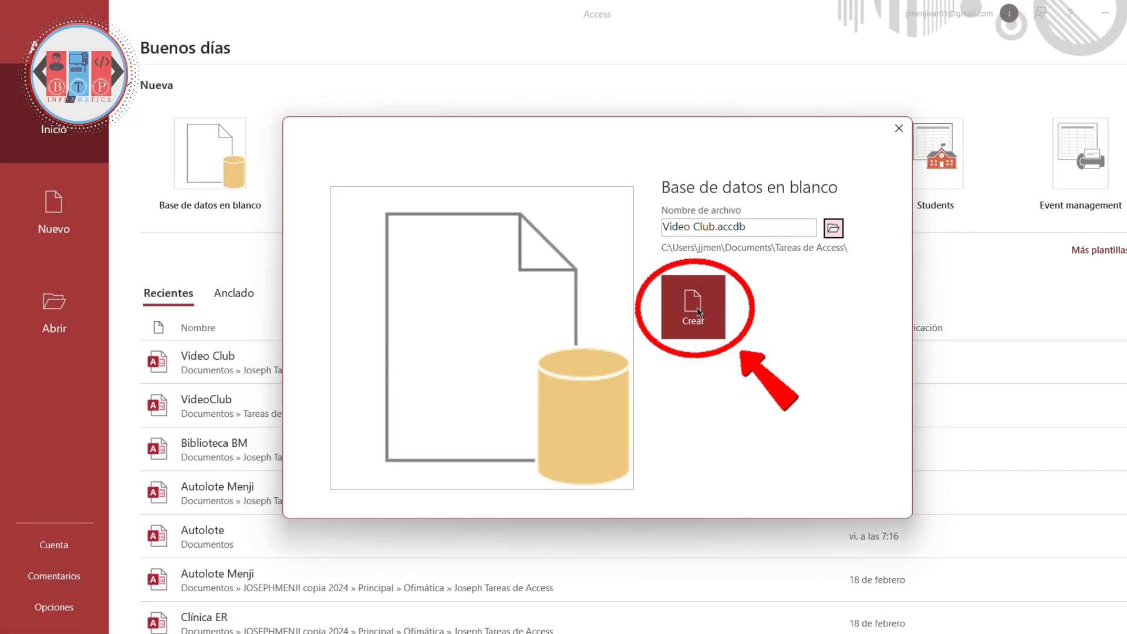
left_click(696, 311)
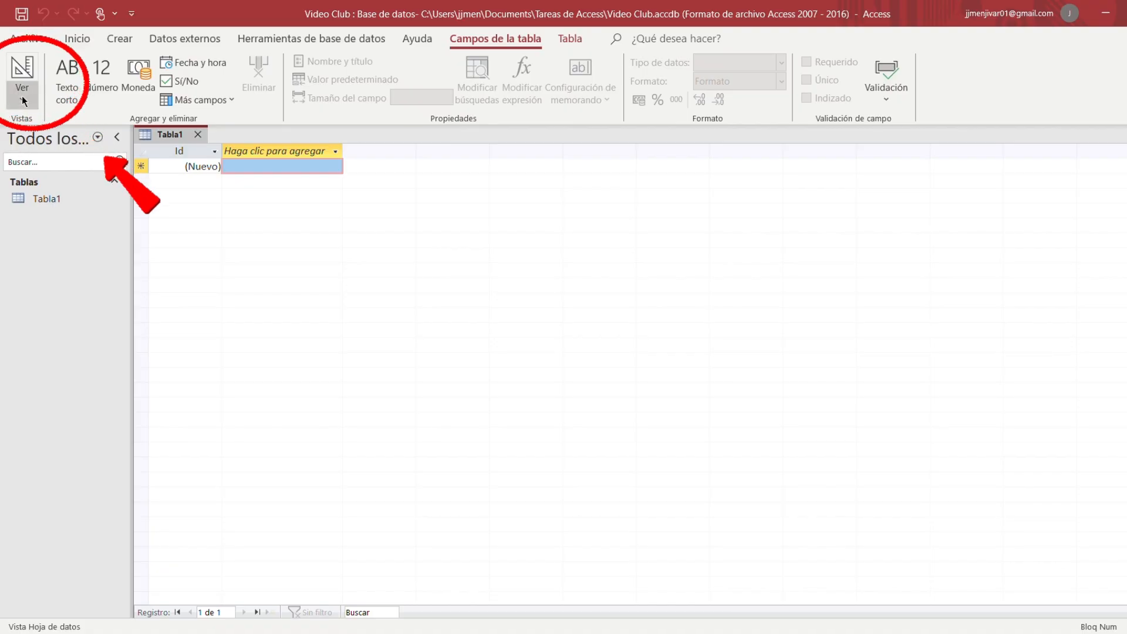
Step: Switch the new table to Design view, saving it under the name Clientes
left_click(23, 100)
left_click(91, 163)
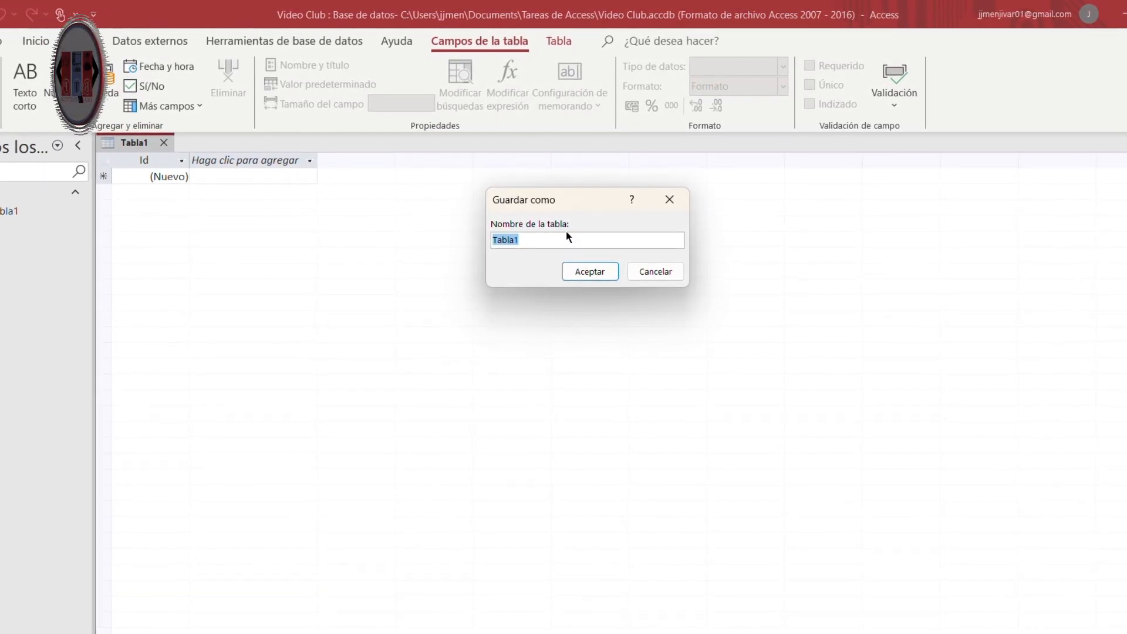
key("BackSpace")
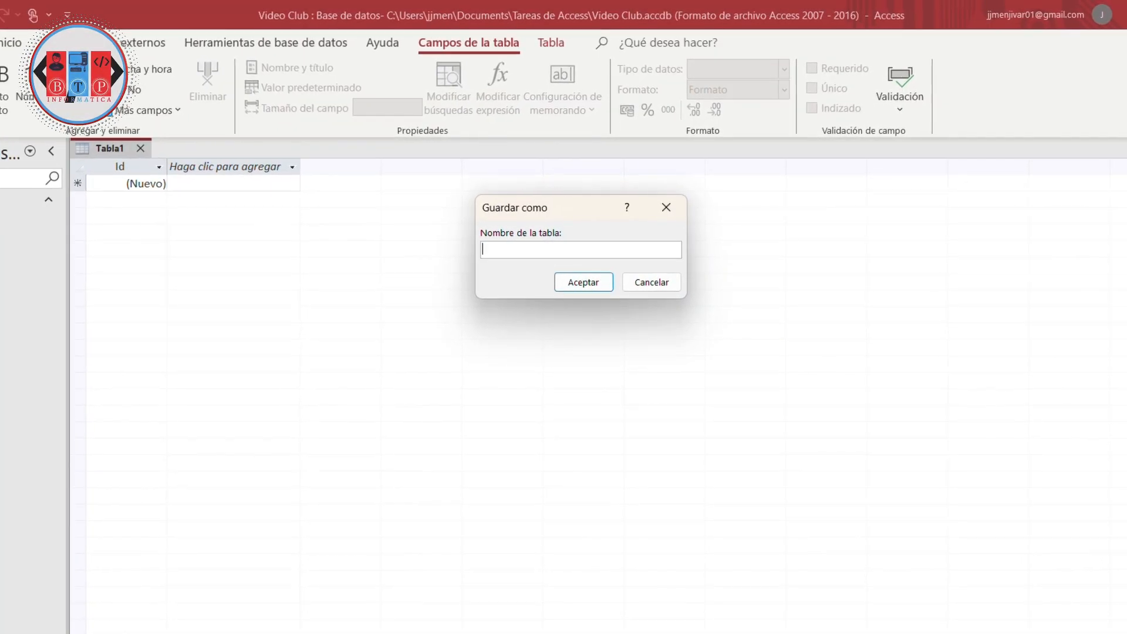
type("Clie")
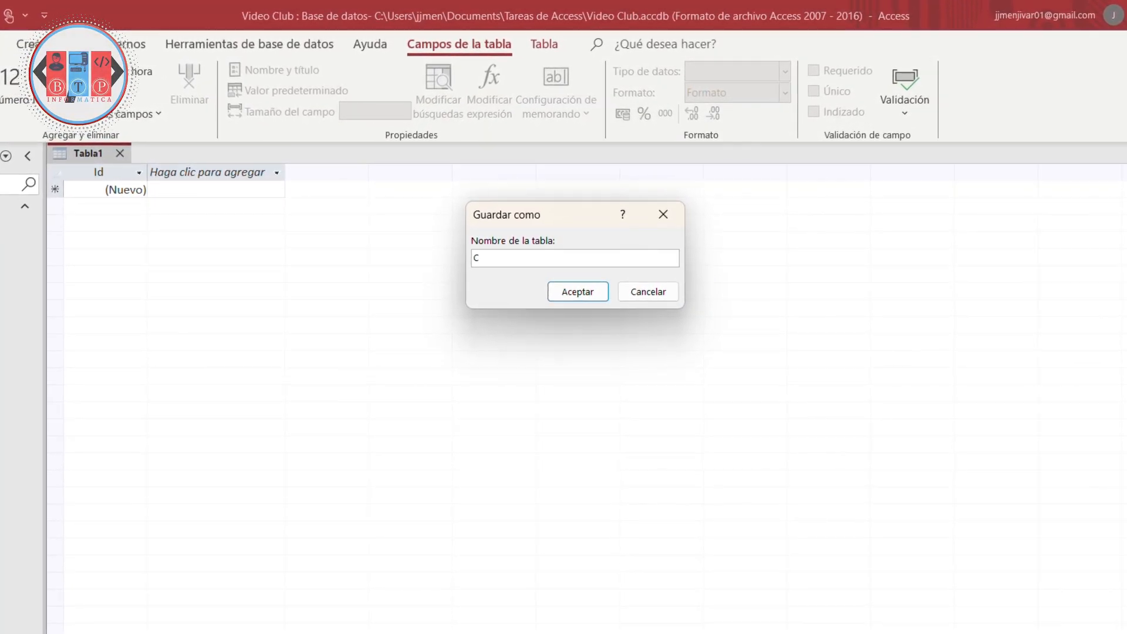
type("ntes")
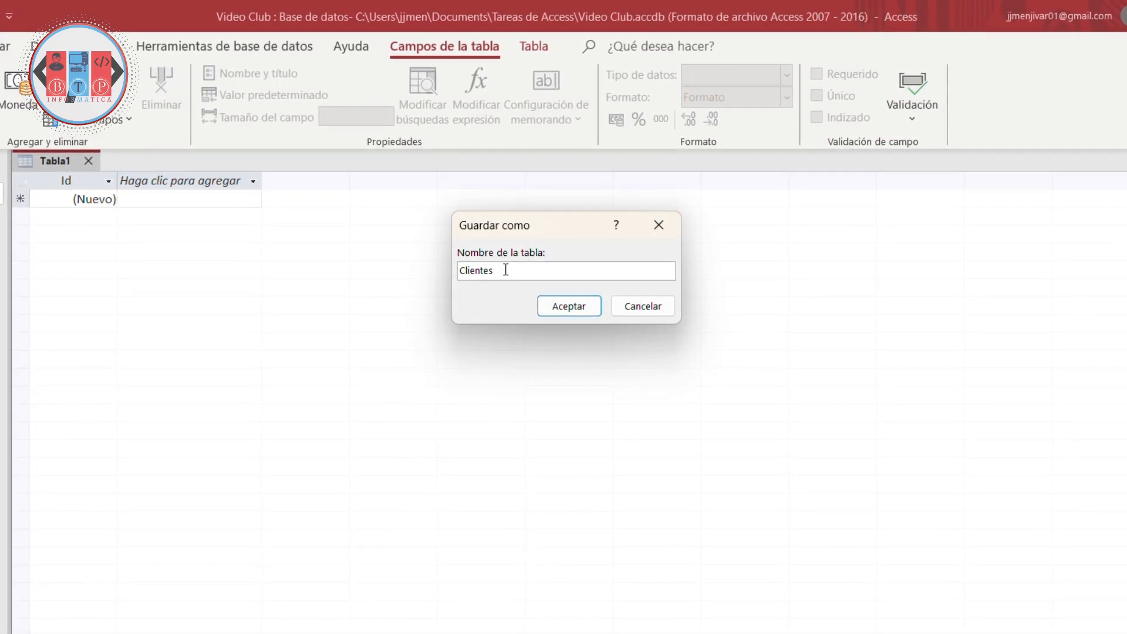
left_click(578, 310)
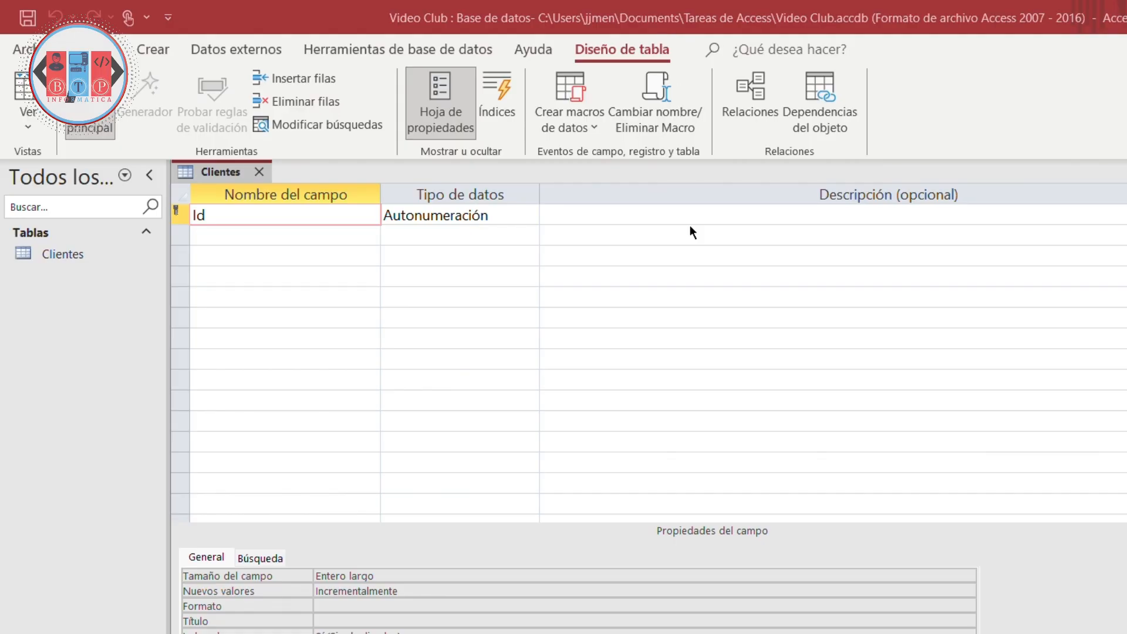
Step: Rename the Id field to Identidad and add the fields Nombre, Teléfono and Dirección to the Clientes table
double_click(328, 216)
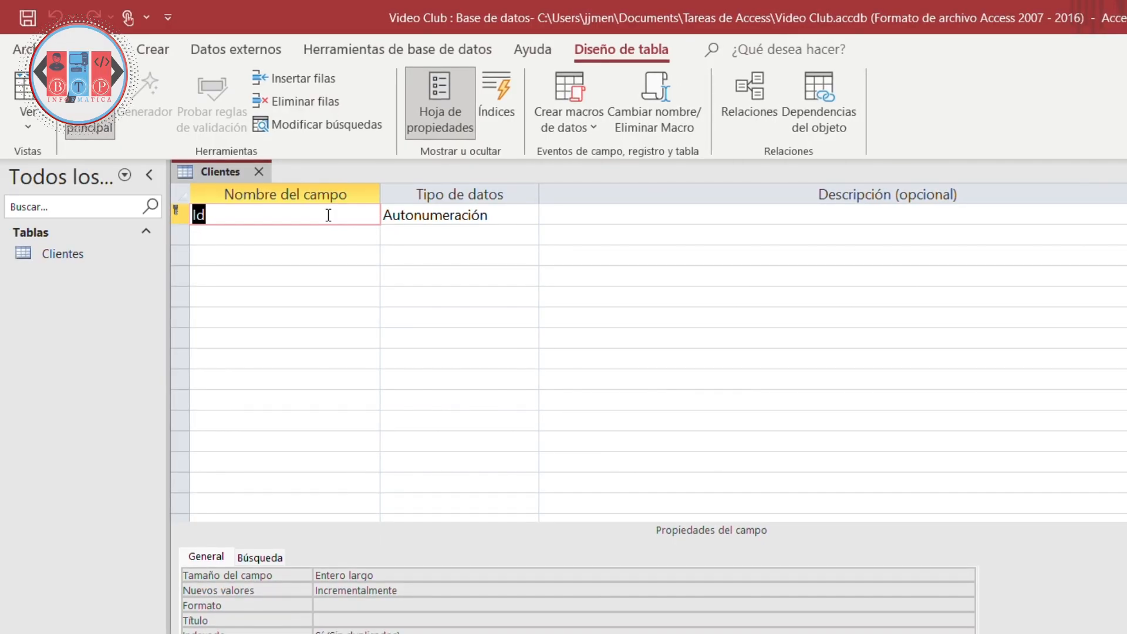
type("Identidad")
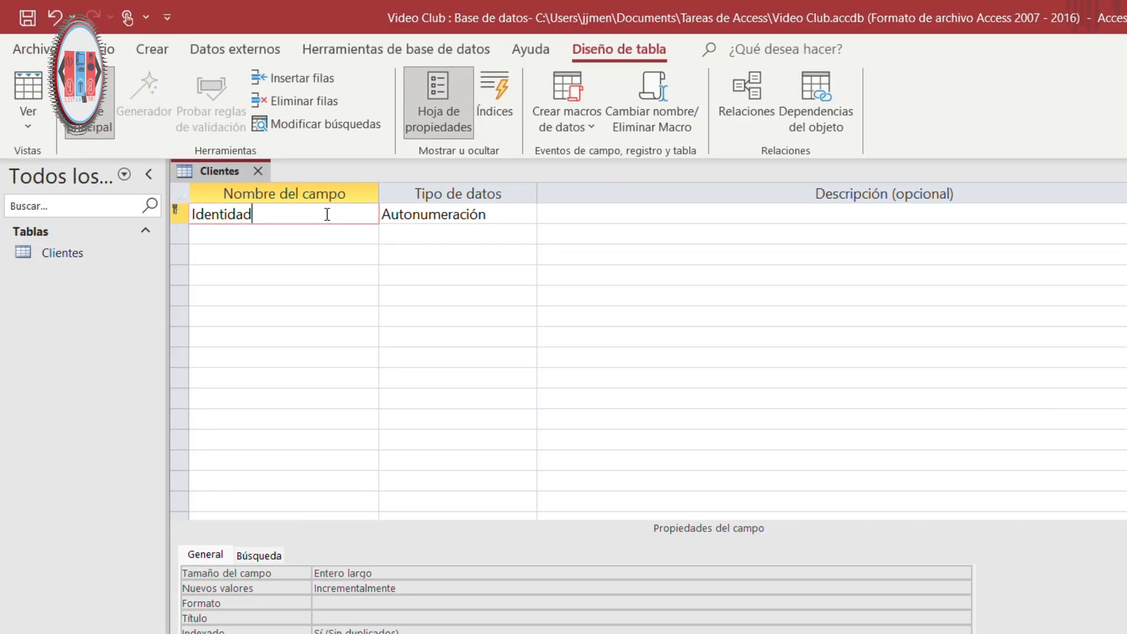
left_click(303, 236)
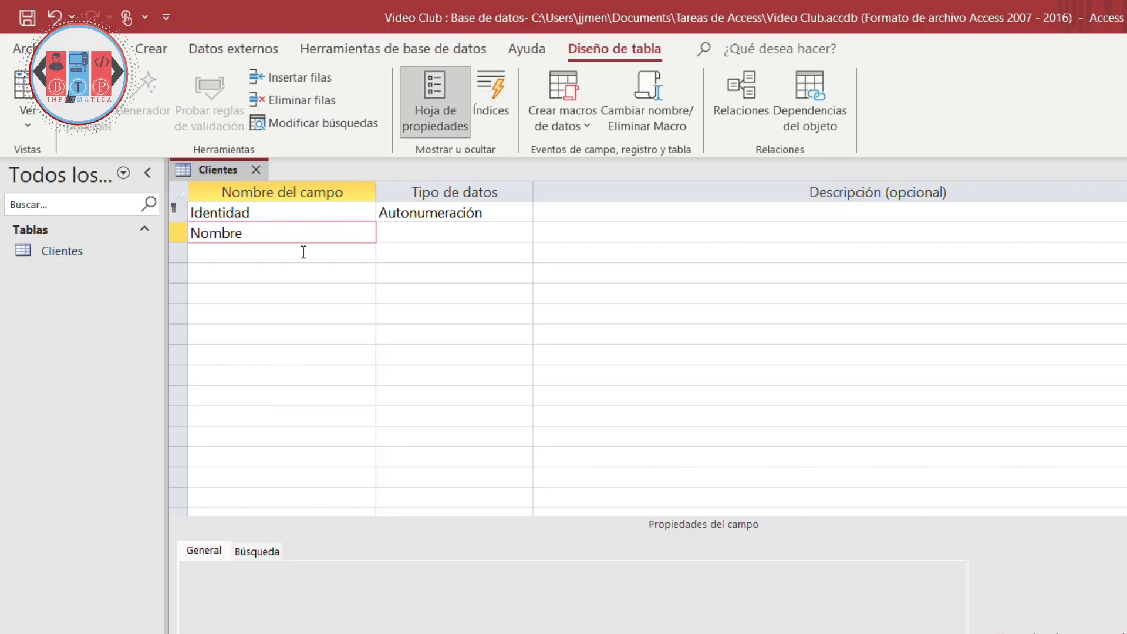
left_click(304, 252)
type("Tel")
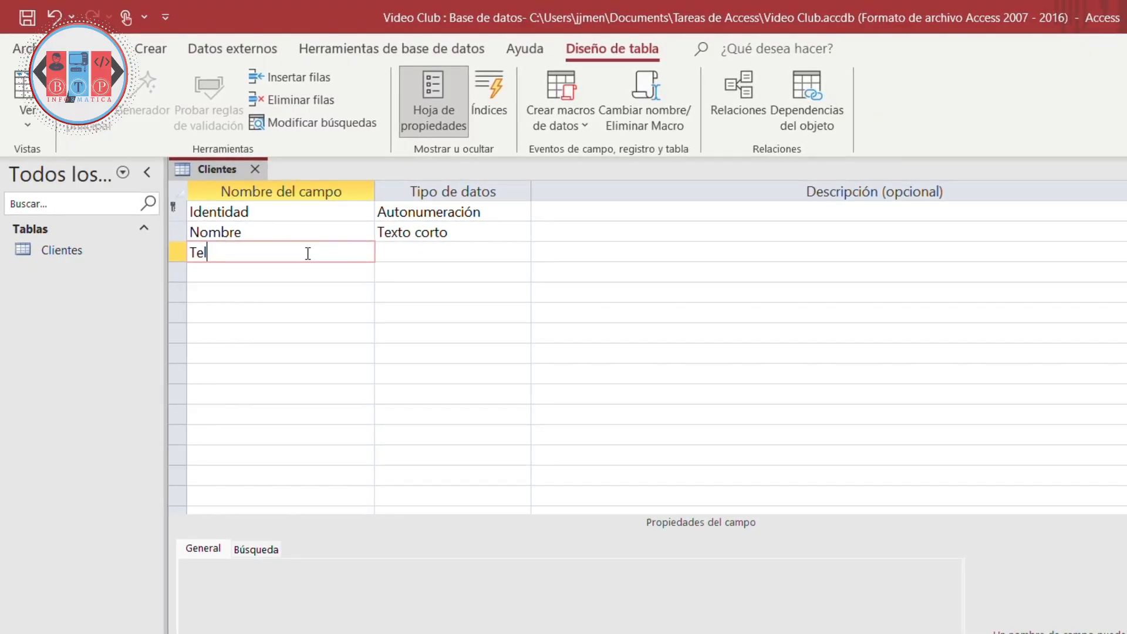
type("éfono")
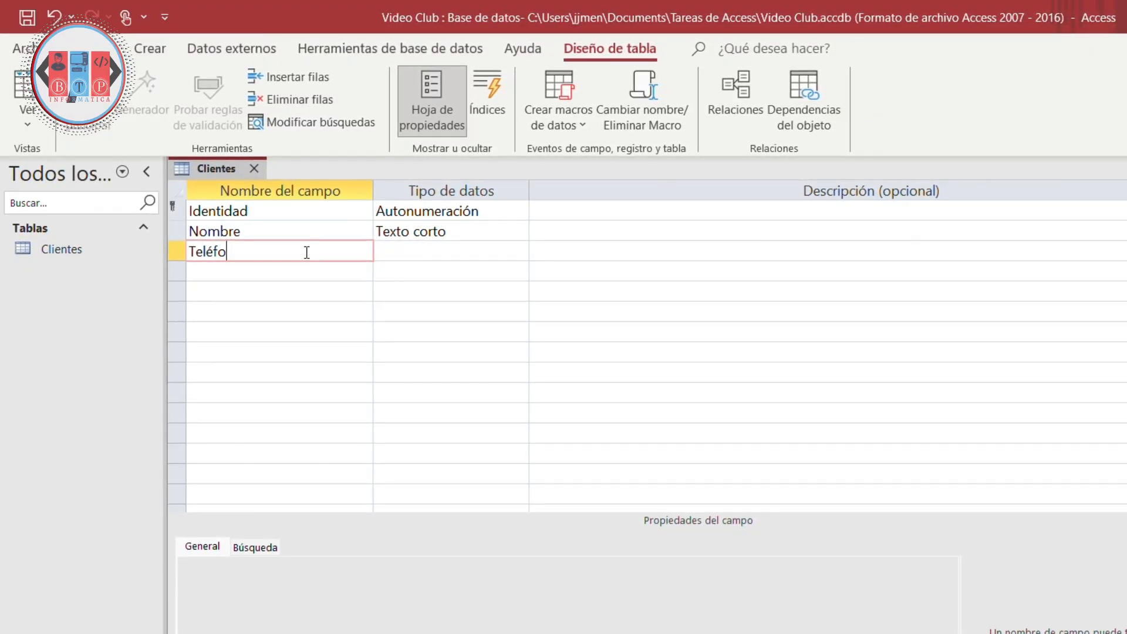
left_click(263, 274)
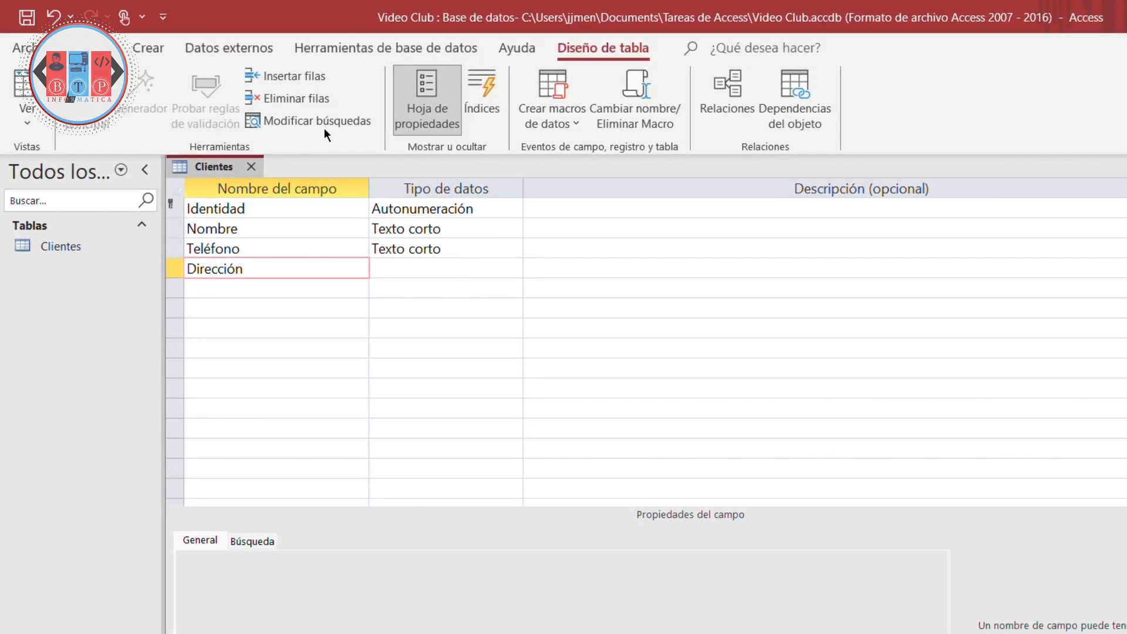
key("Tab")
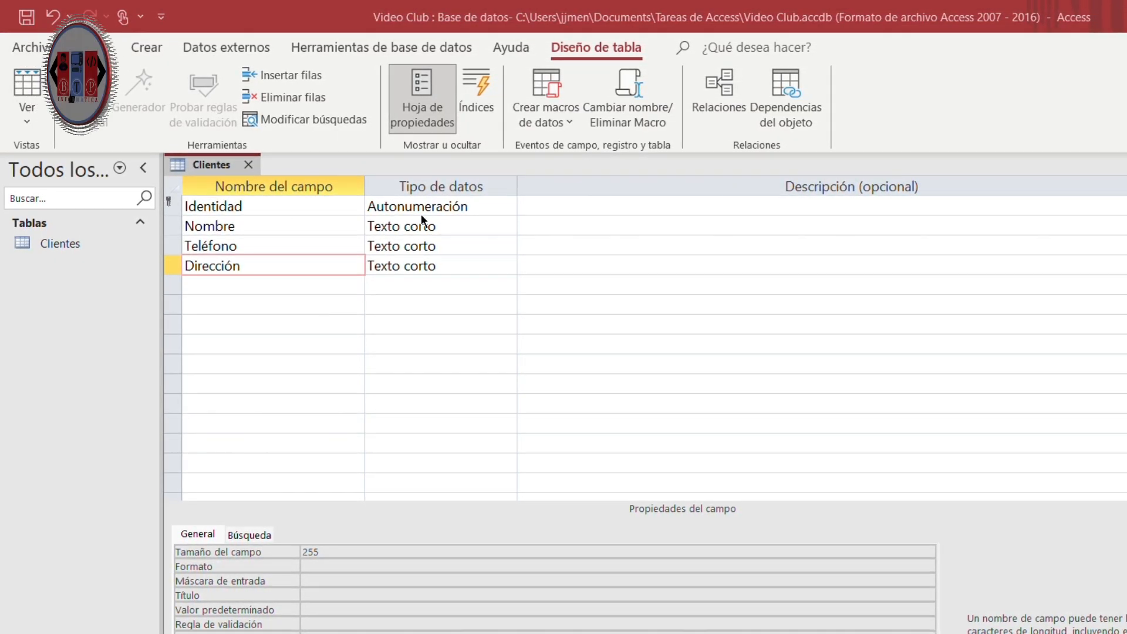
Step: Set the Identidad field's data type to Número and its field size to Doble
left_click(488, 206)
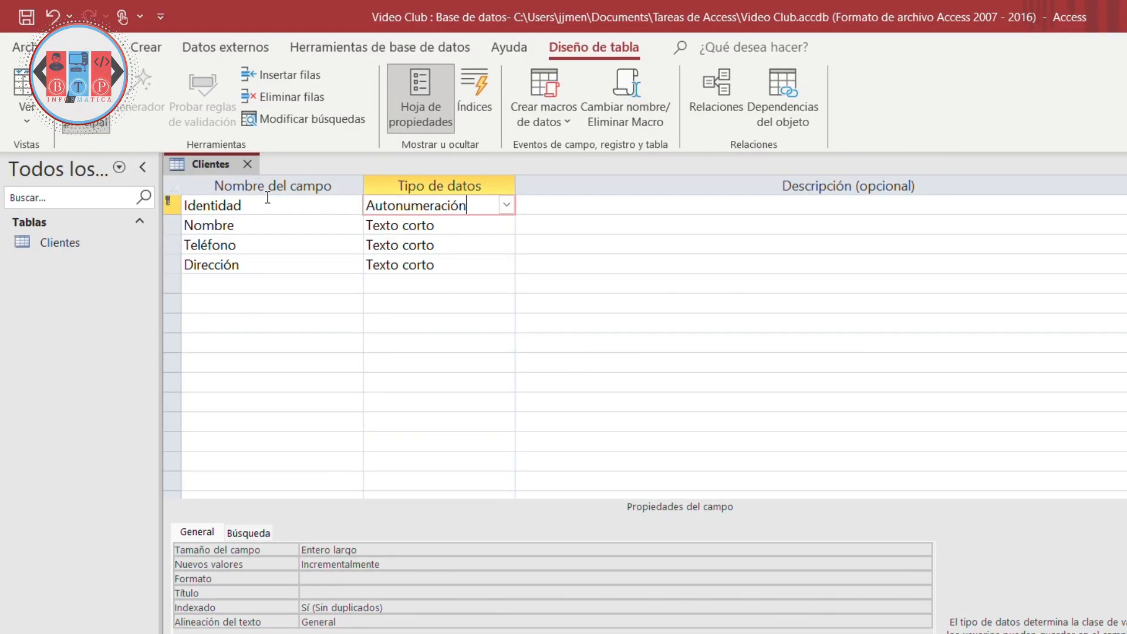
left_click(507, 205)
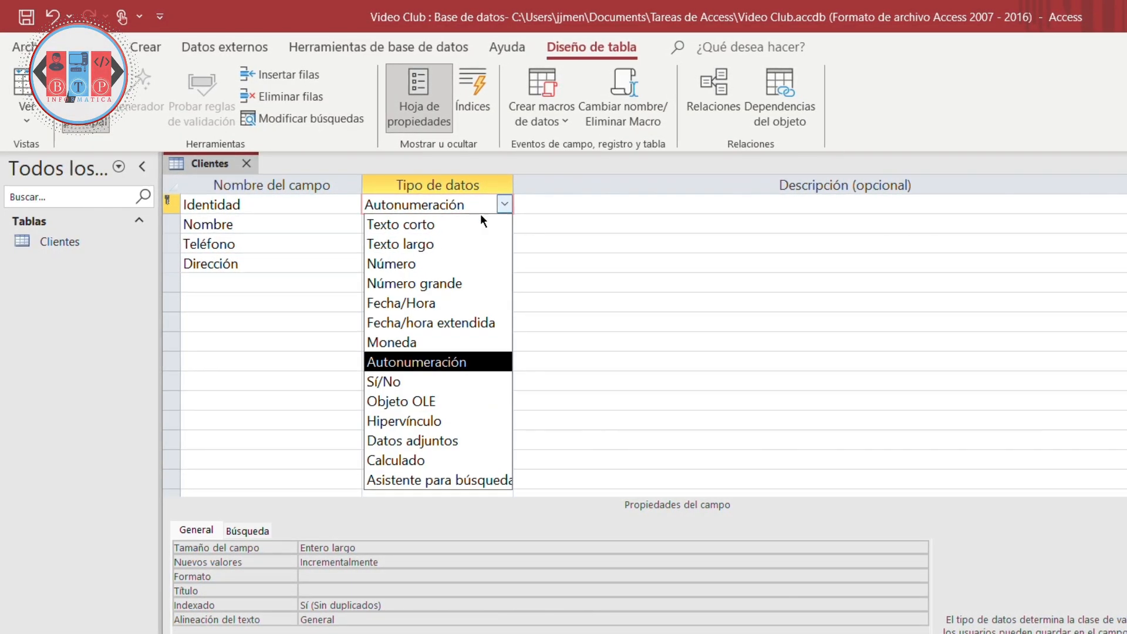
left_click(440, 263)
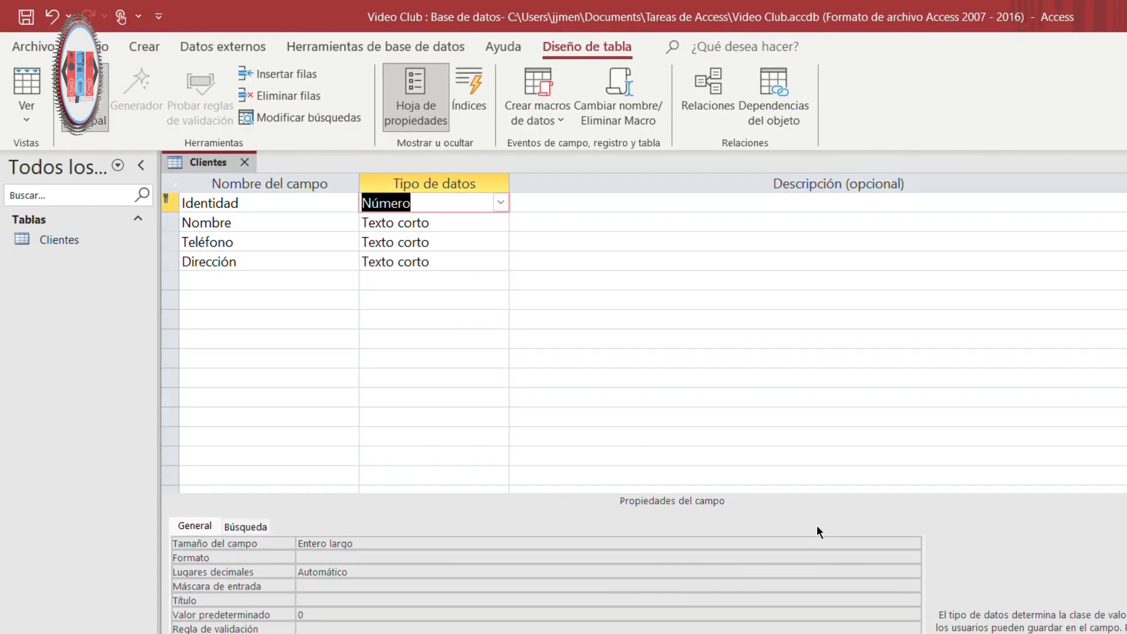
left_click(909, 542)
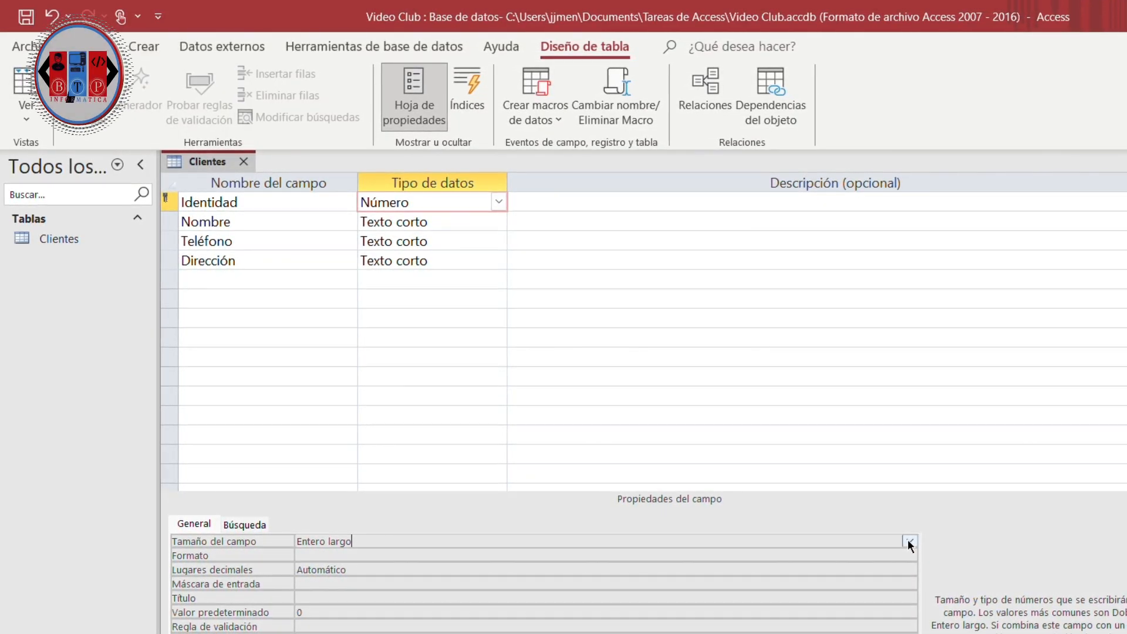
left_click(908, 541)
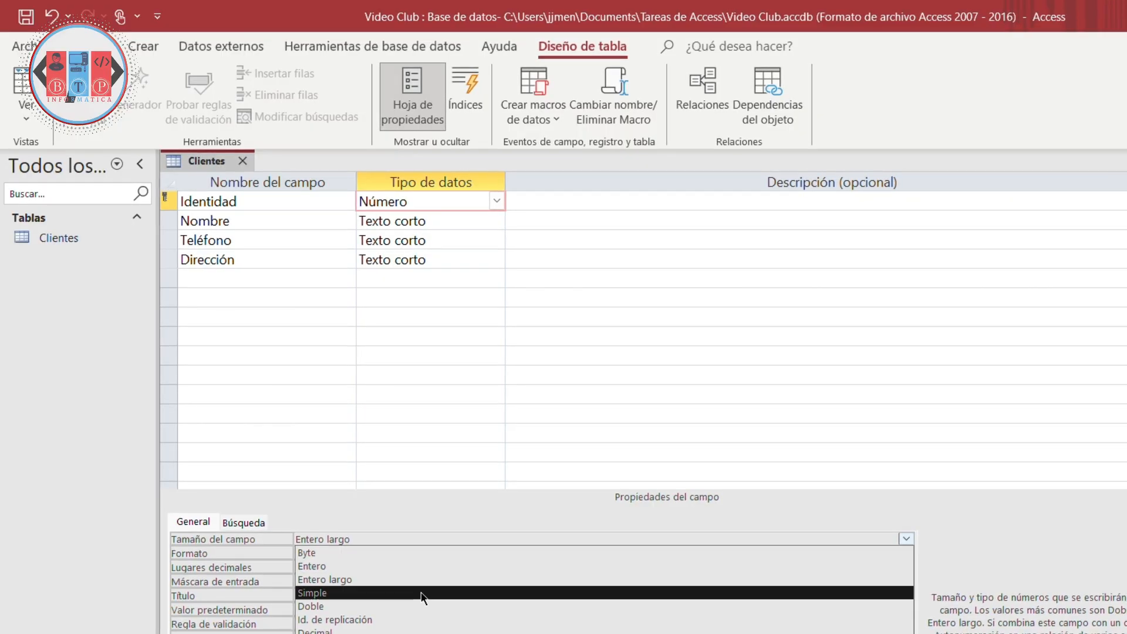
left_click(410, 606)
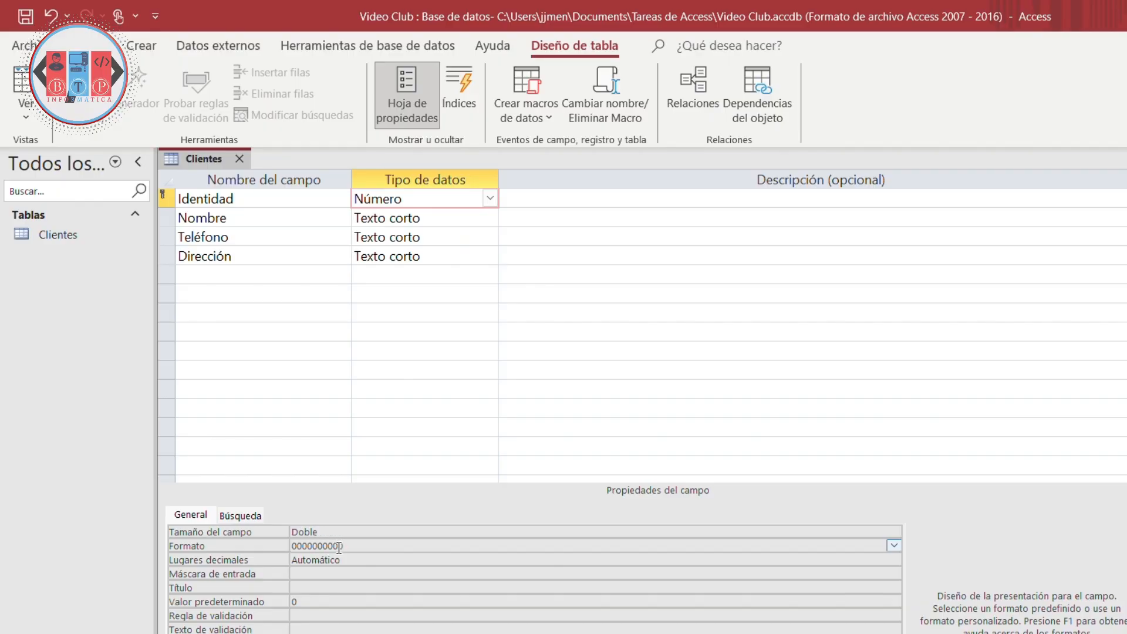
type("000")
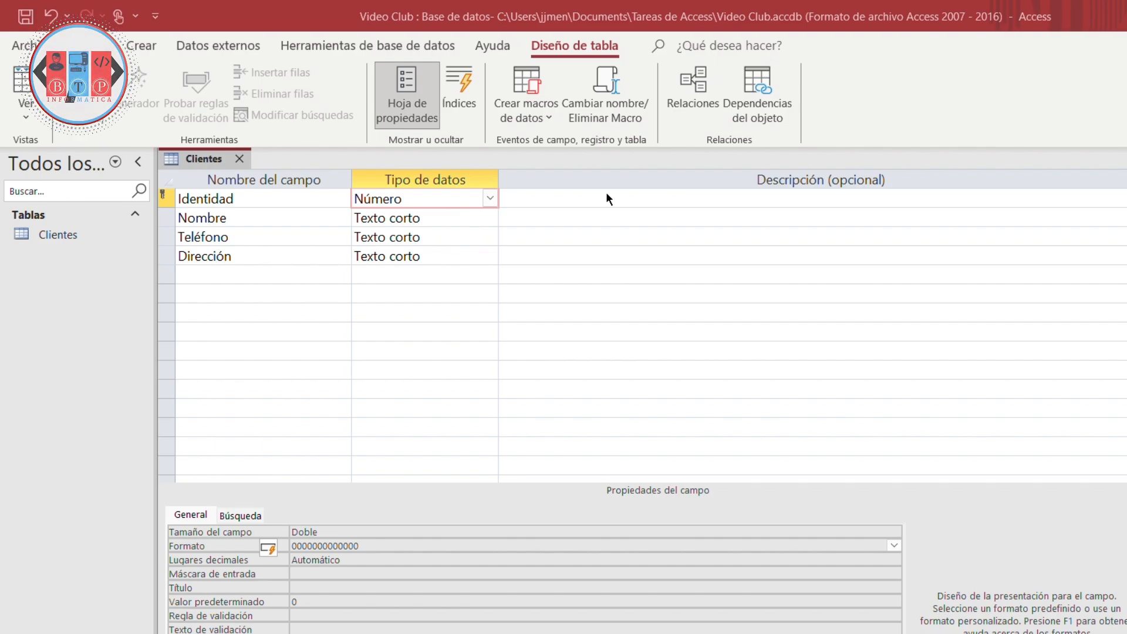
Step: Keep Texto corto as the Nombre field's data type and set its field size to 40
key("Down")
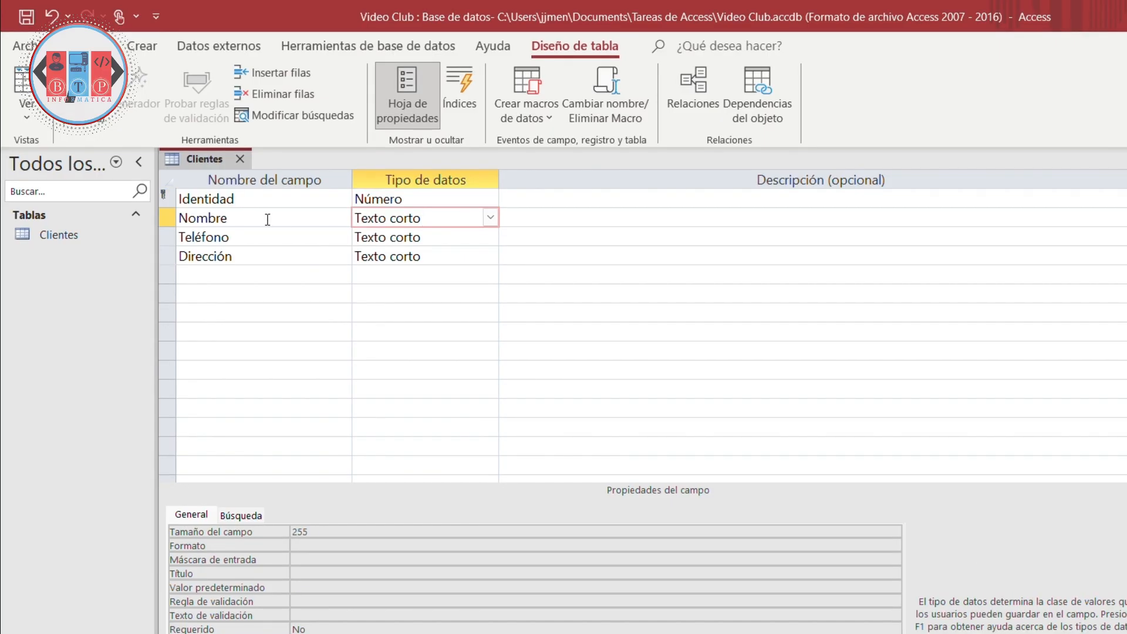
left_click(489, 217)
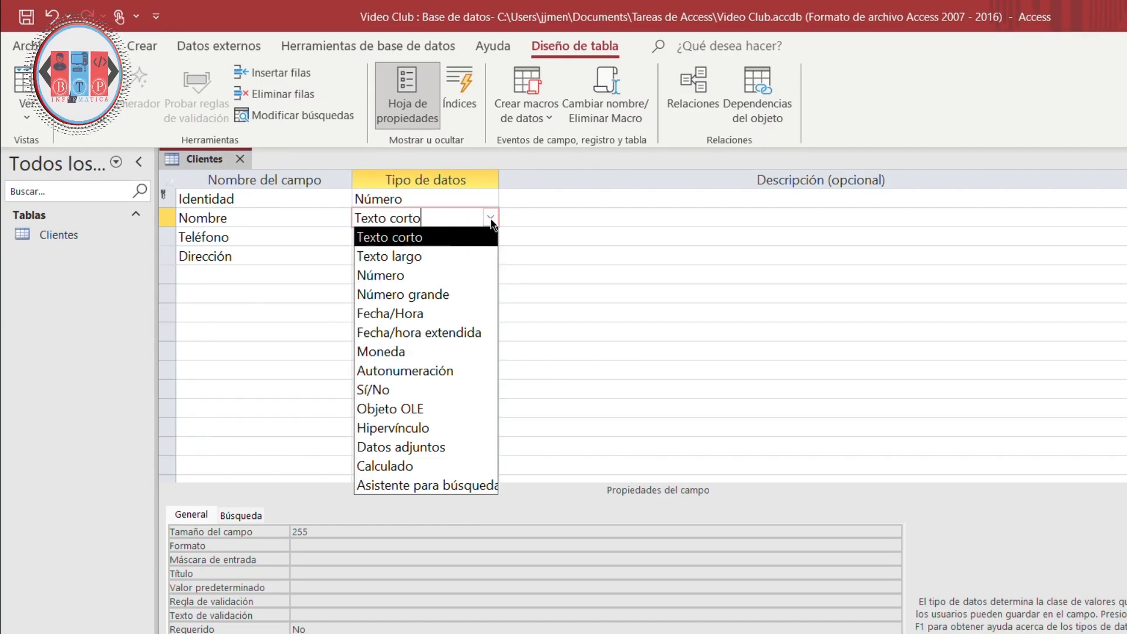
left_click(491, 218)
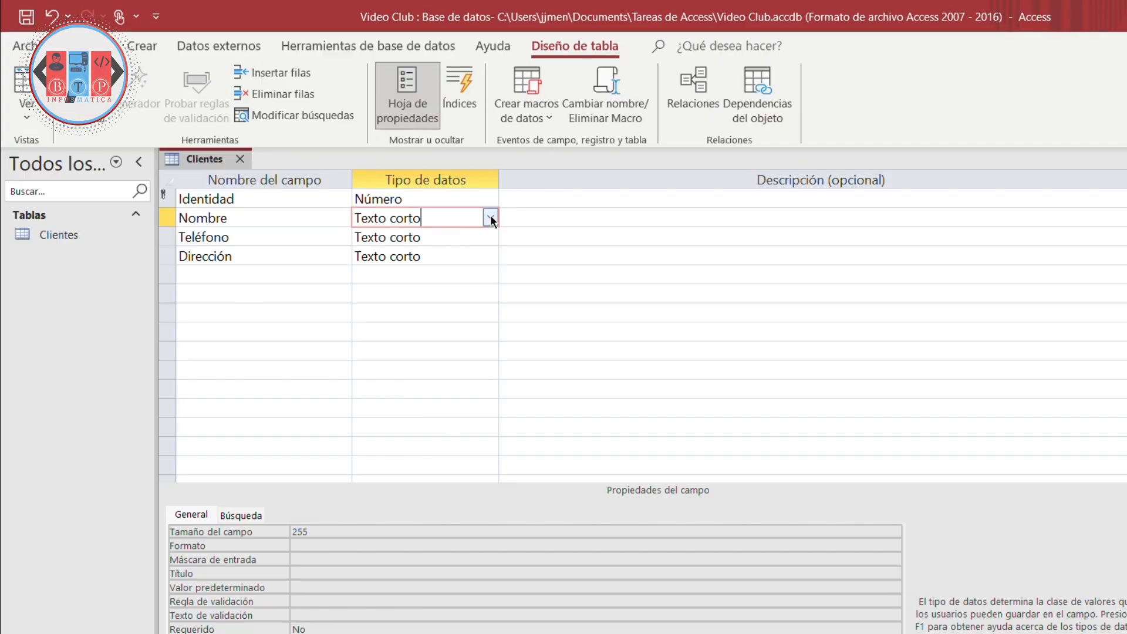
left_click(491, 217)
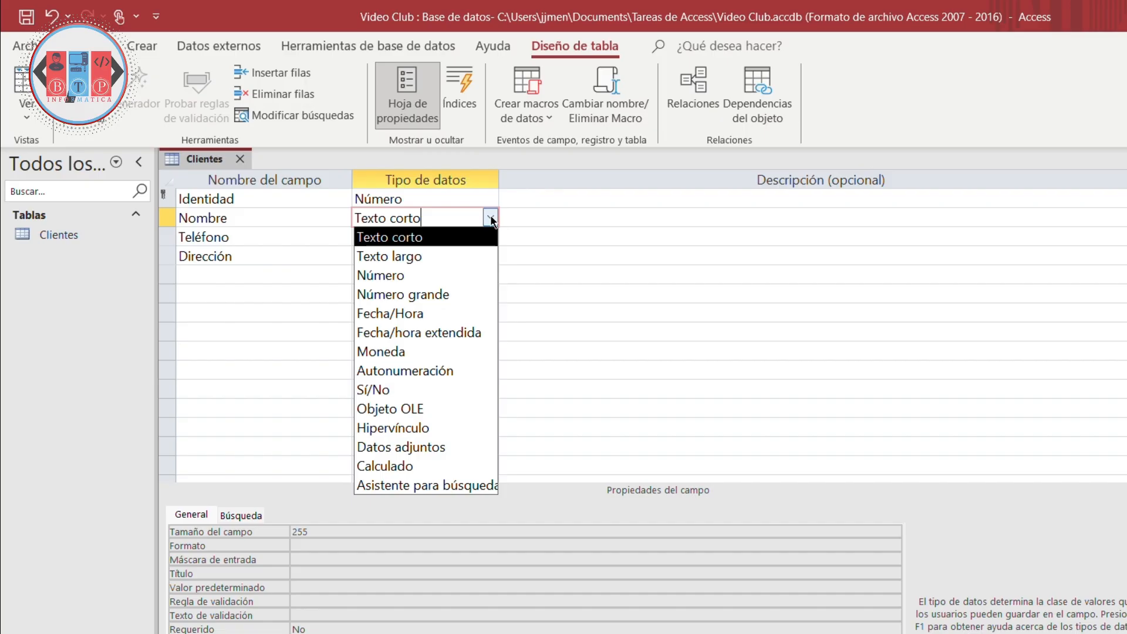
left_click(411, 237)
left_click(320, 532)
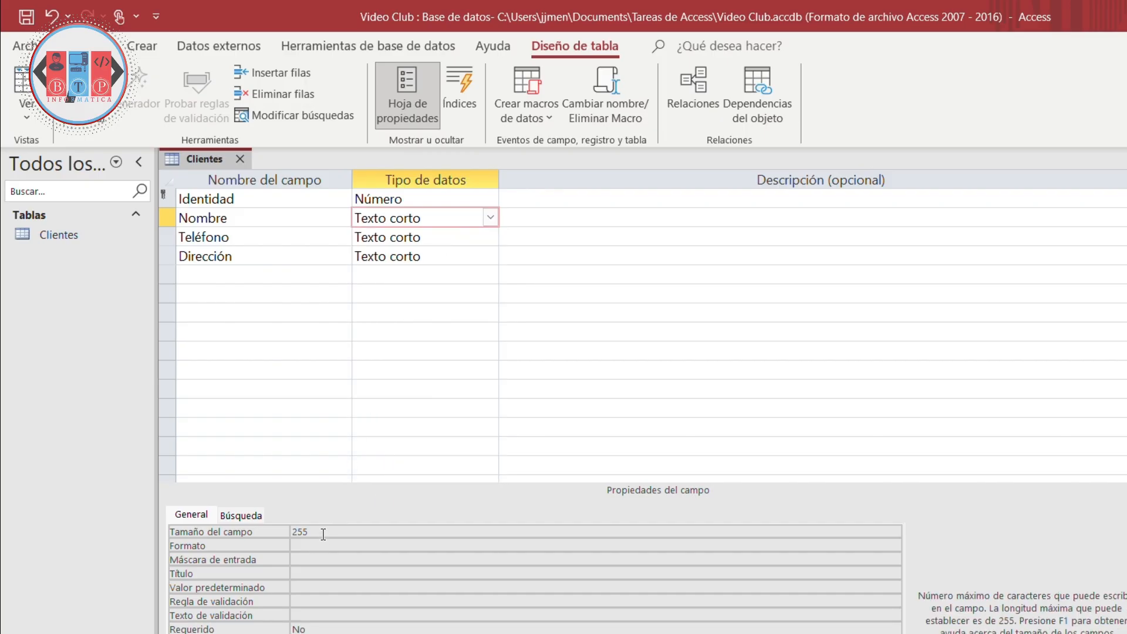
double_click(320, 532)
type("40")
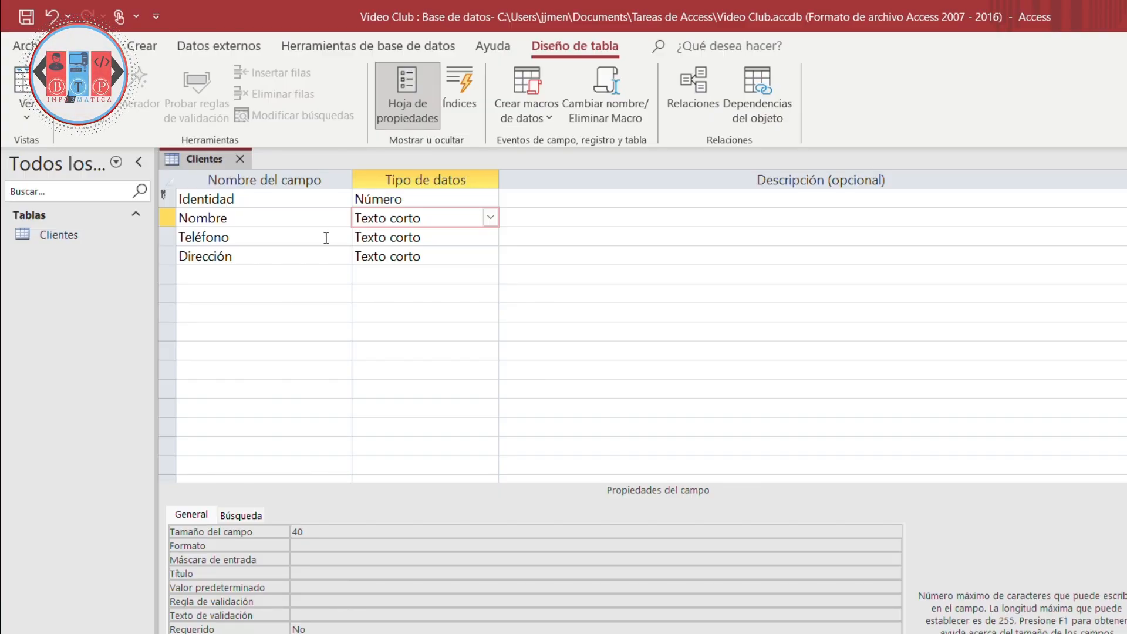
Step: Set the Teléfono field's size to 15 characters
left_click(437, 238)
left_click(487, 238)
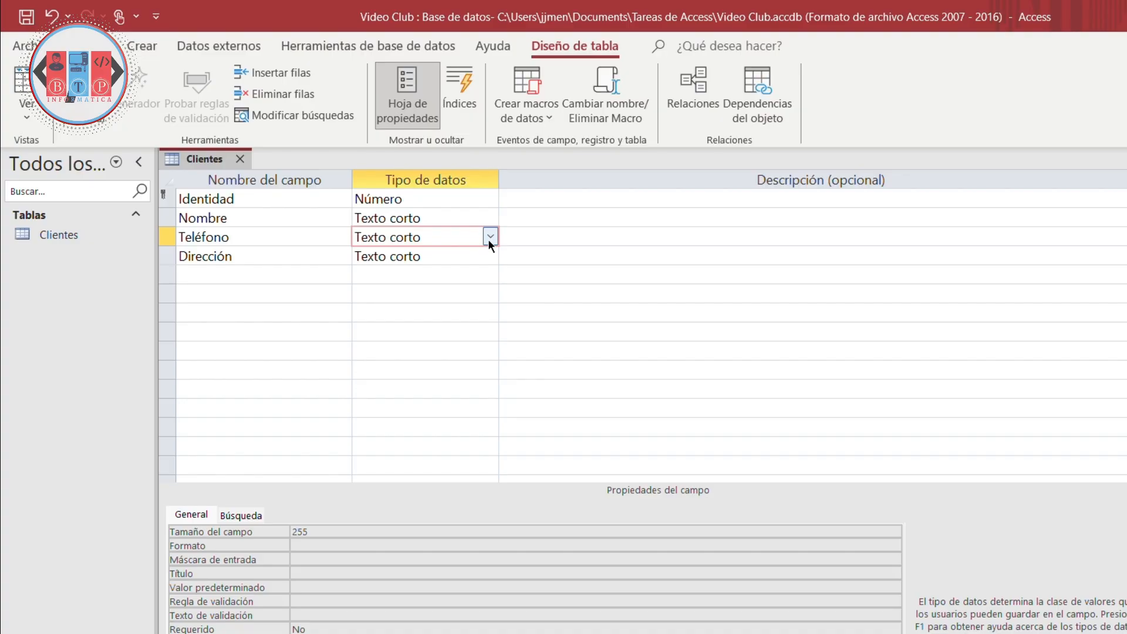
double_click(340, 530)
type("1")
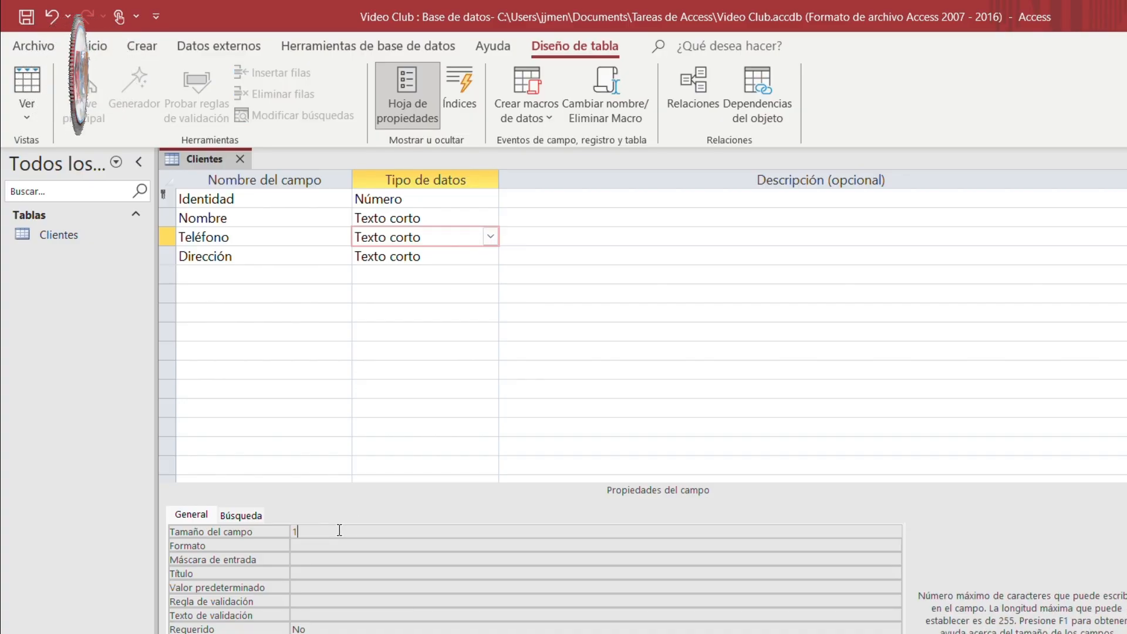
type("5")
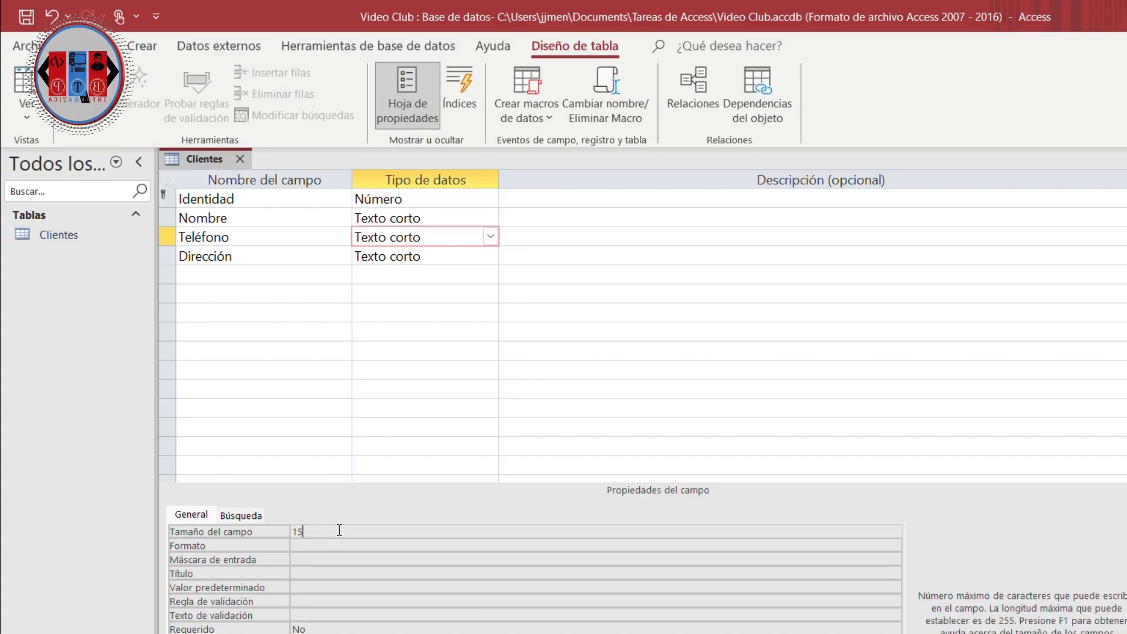
Step: Set the Dirección field's data type to Texto largo and close the Clientes table, saving its design changes
left_click(432, 254)
left_click(491, 257)
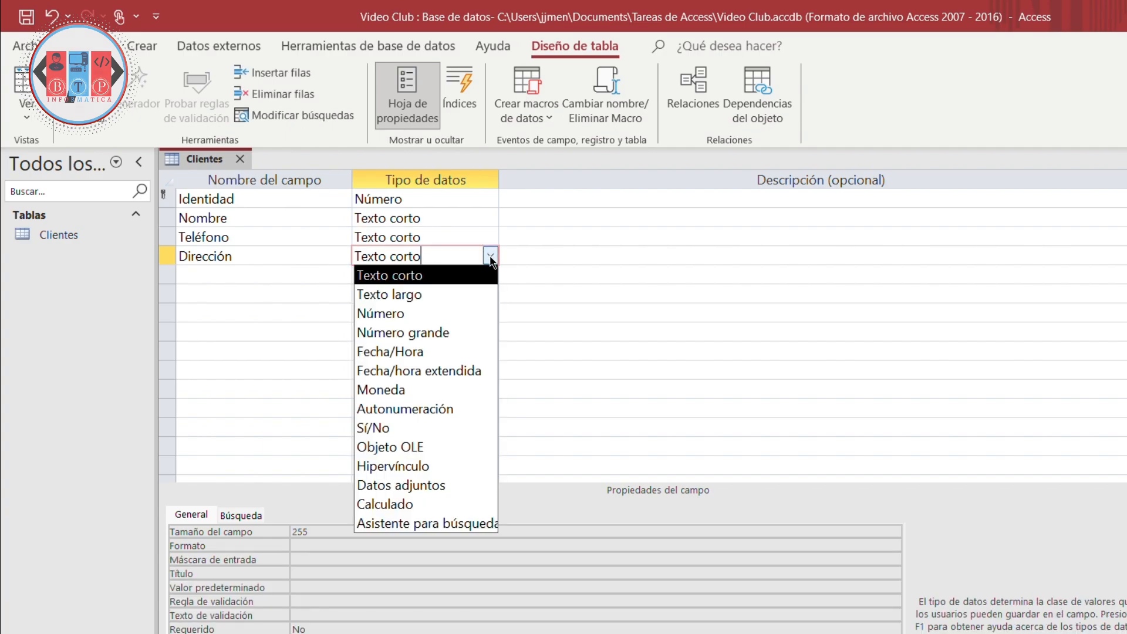
left_click(427, 294)
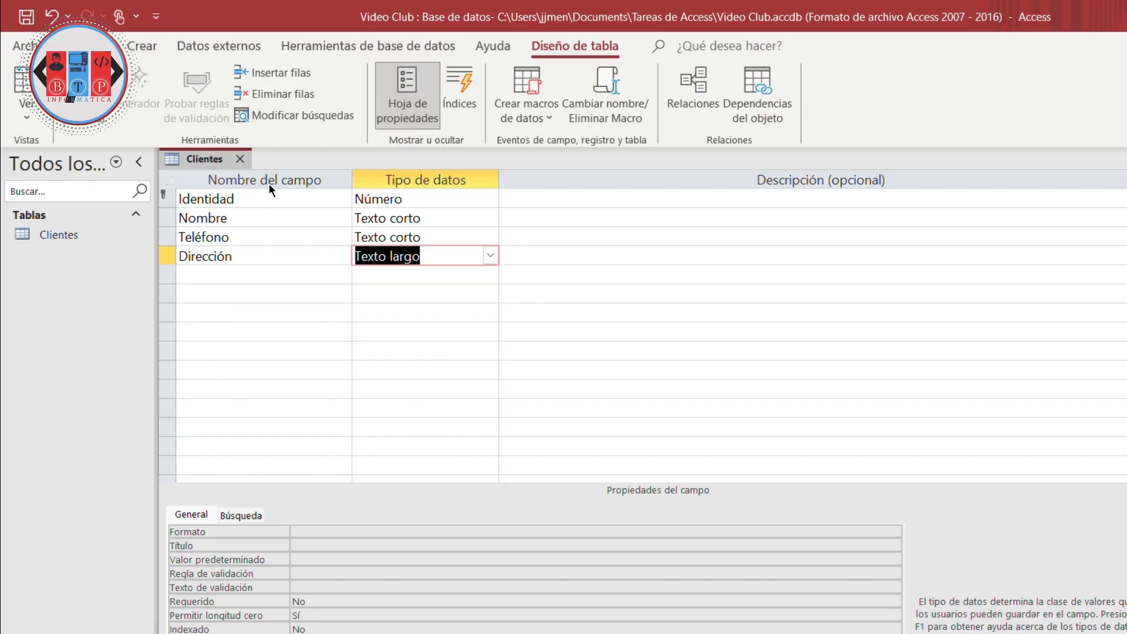
left_click(240, 159)
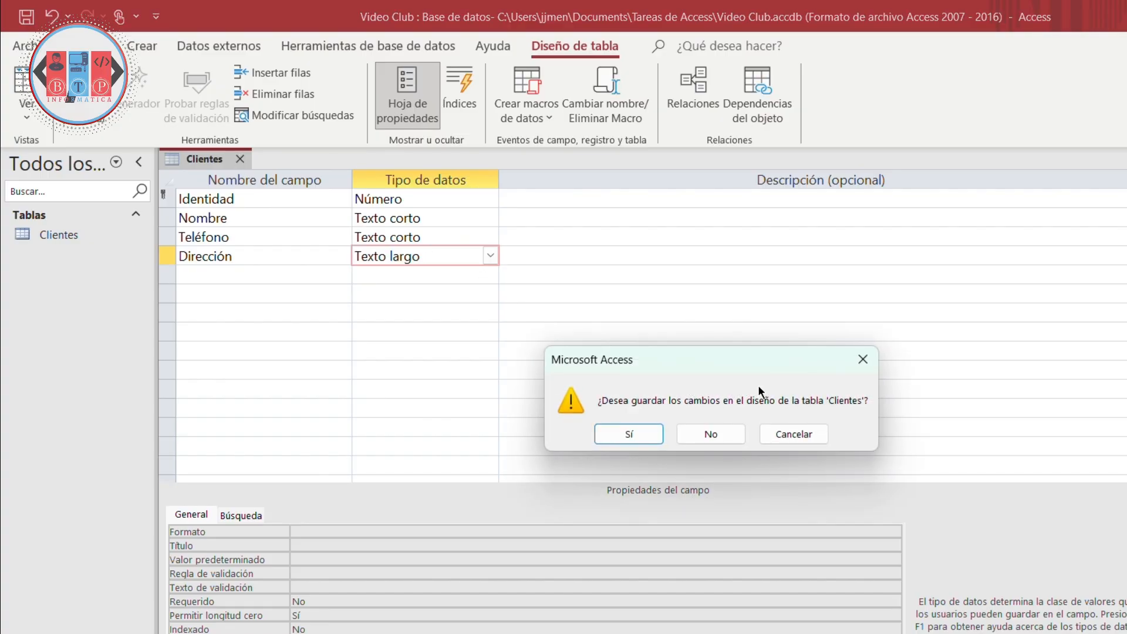
left_click(639, 435)
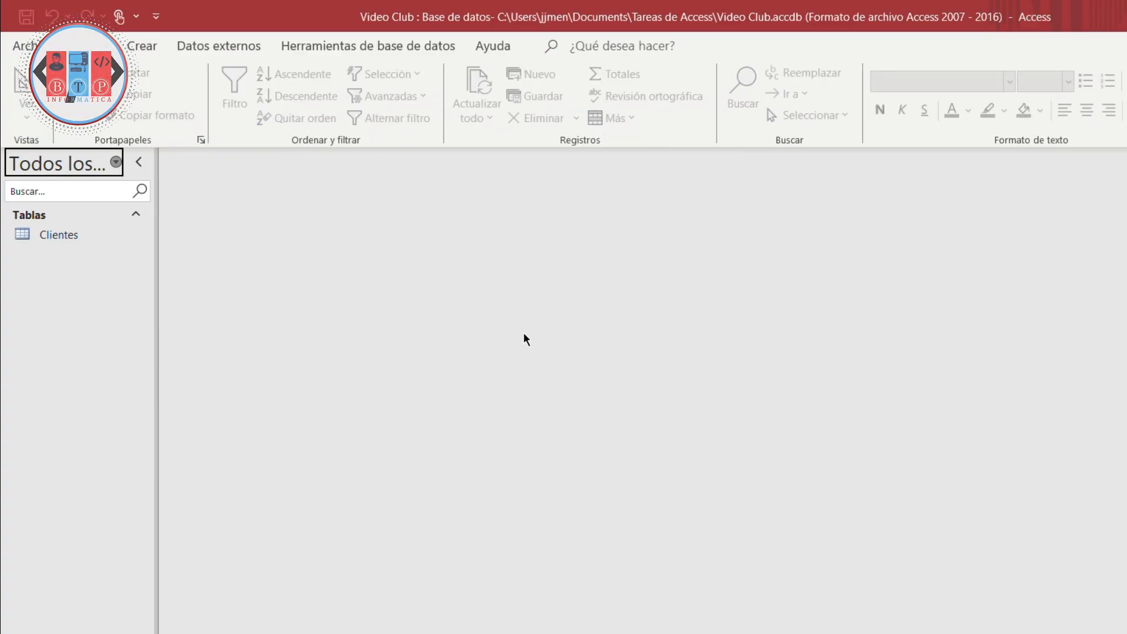
Step: Reopen the Clientes table in Datasheet view and widen the Identidad column to fit its full value
double_click(81, 236)
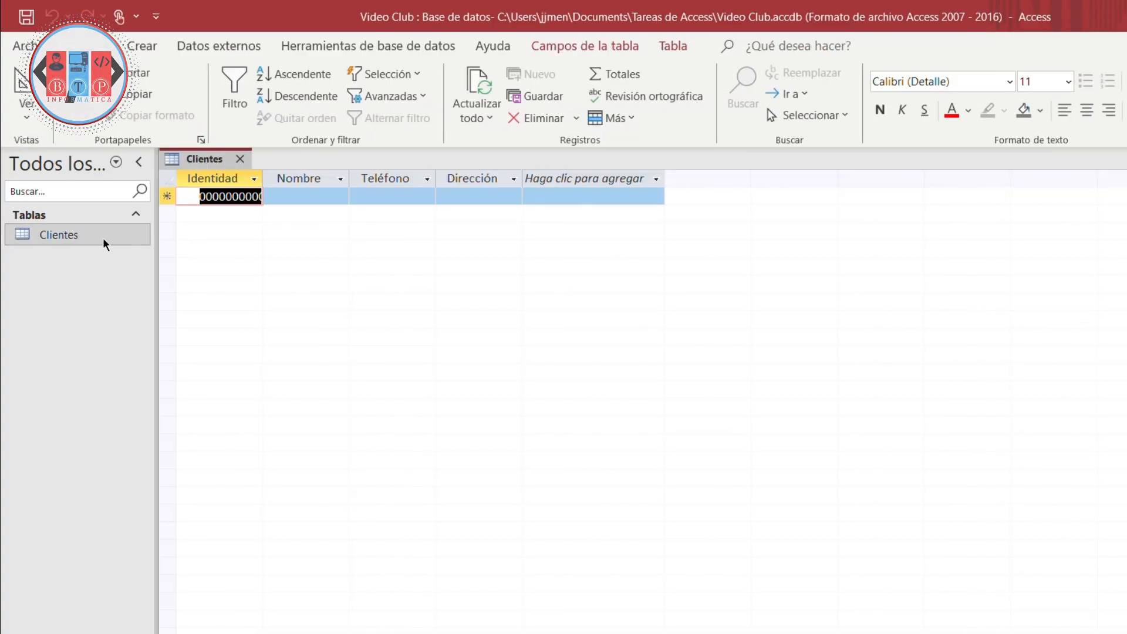
left_click(296, 198)
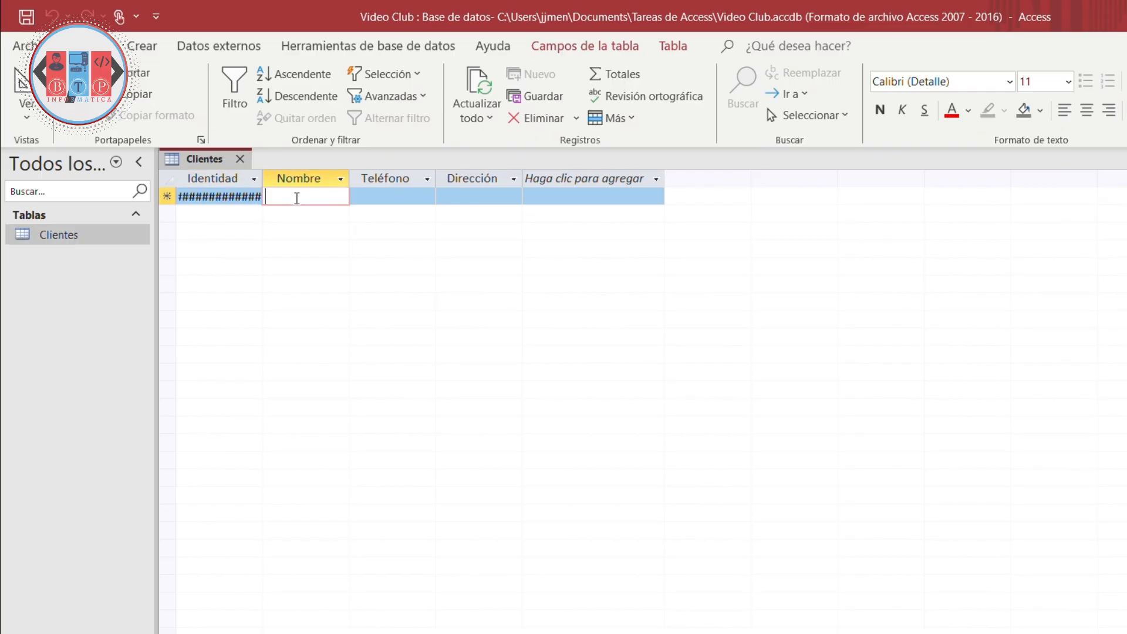
left_click(383, 197)
left_click(463, 196)
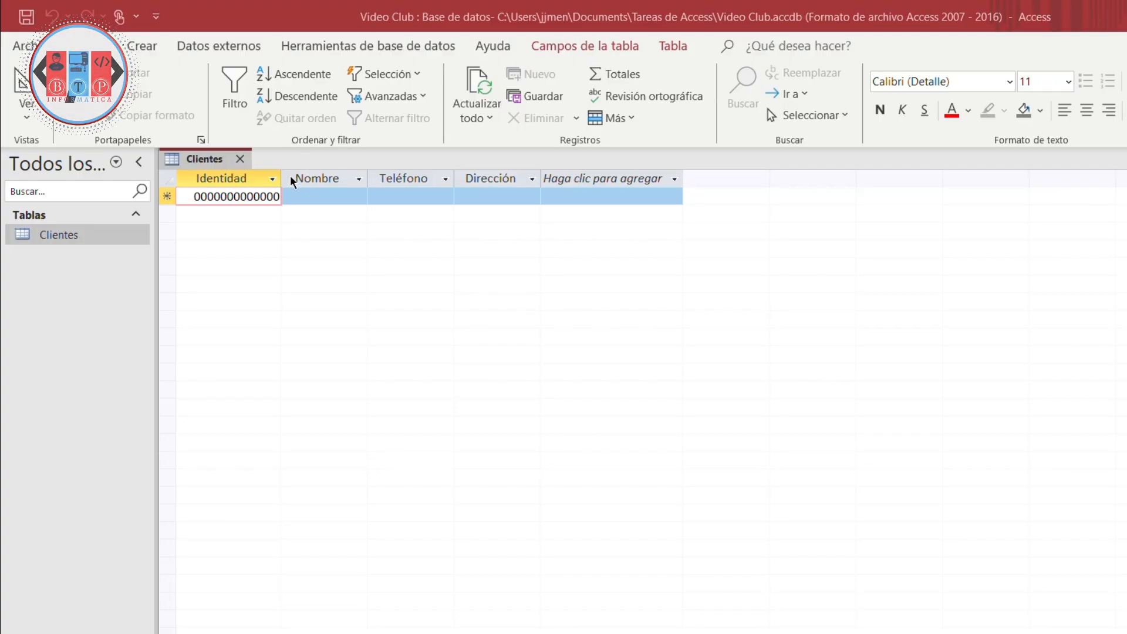
Step: Create a new table and switch it to Design view, saving it under the name Películas
left_click(133, 47)
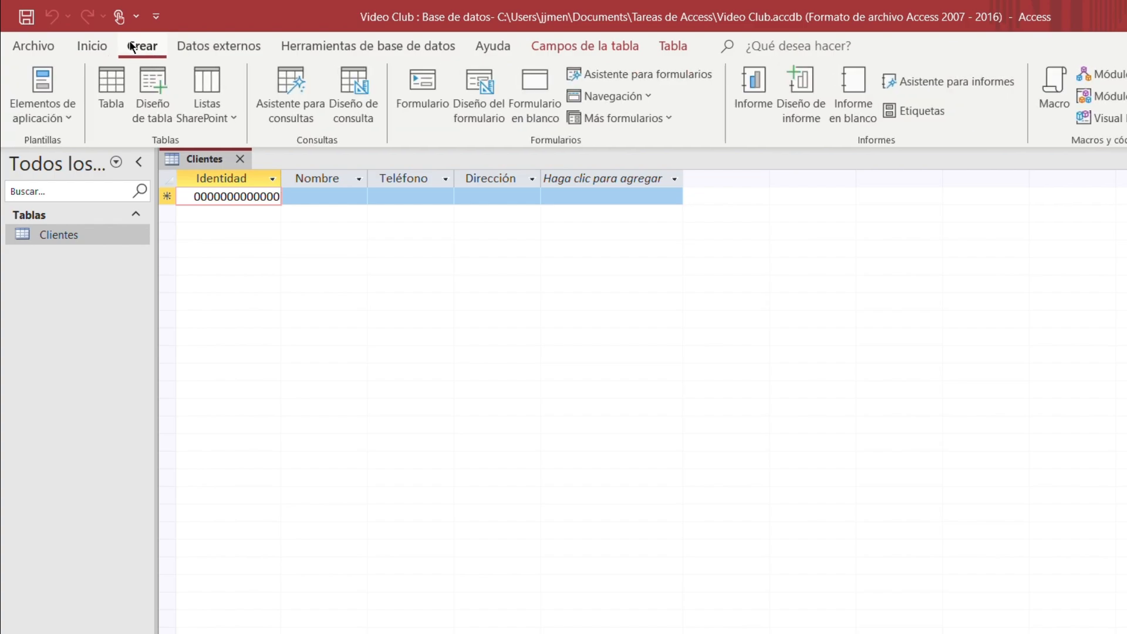
left_click(112, 94)
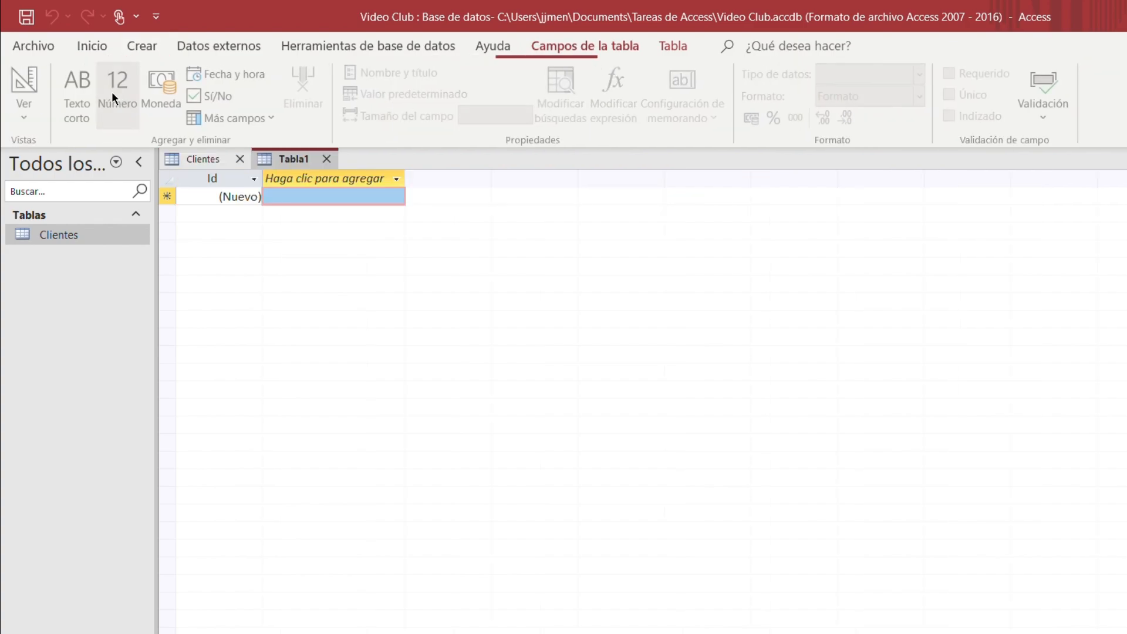
left_click(29, 117)
left_click(66, 186)
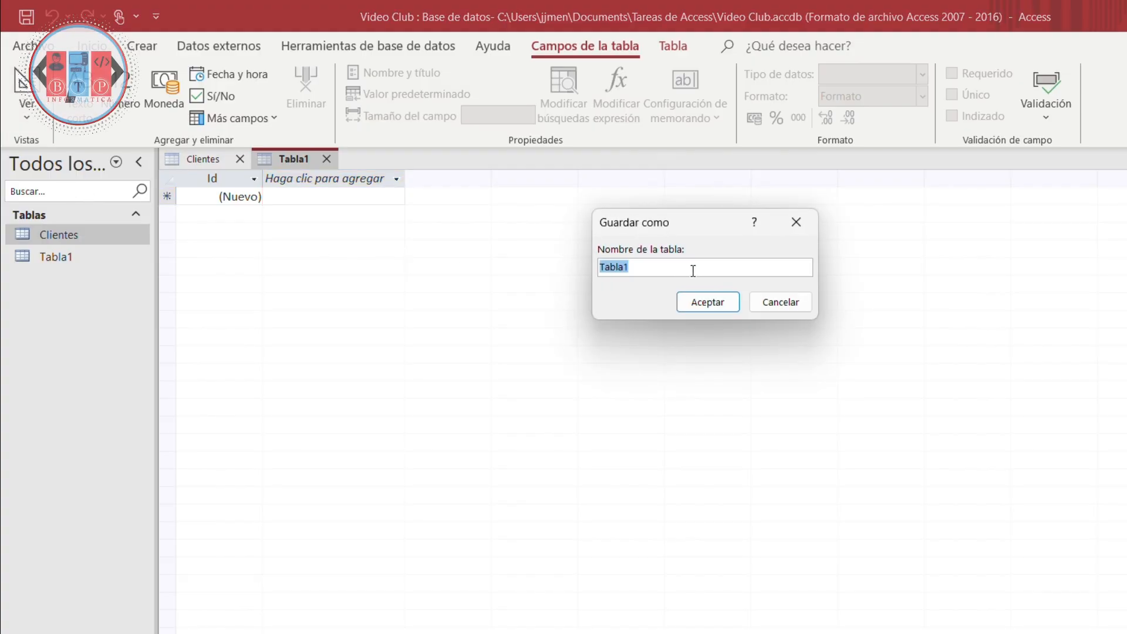
key("BackSpace")
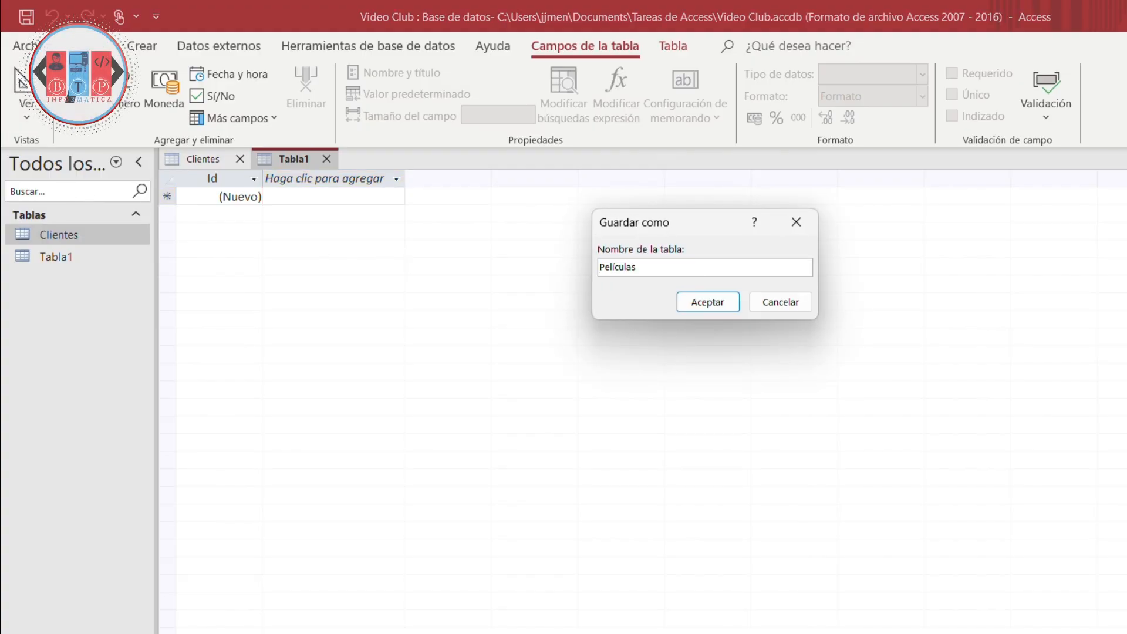
left_click(707, 302)
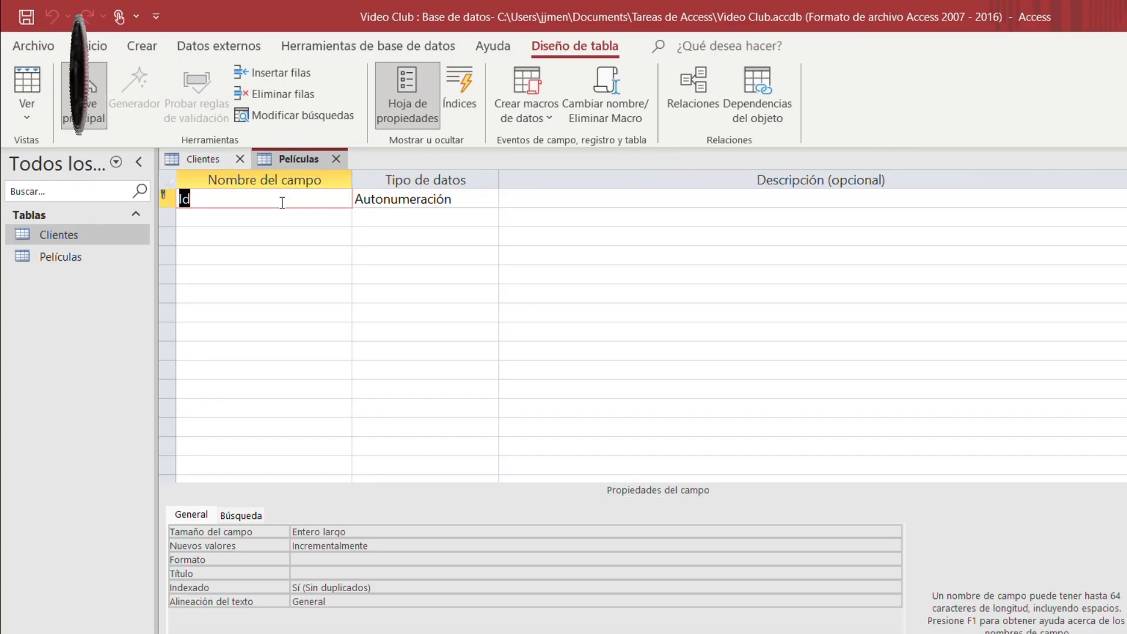
Step: Rename the Id field of the Películas table to Código de Película
key("BackSpace")
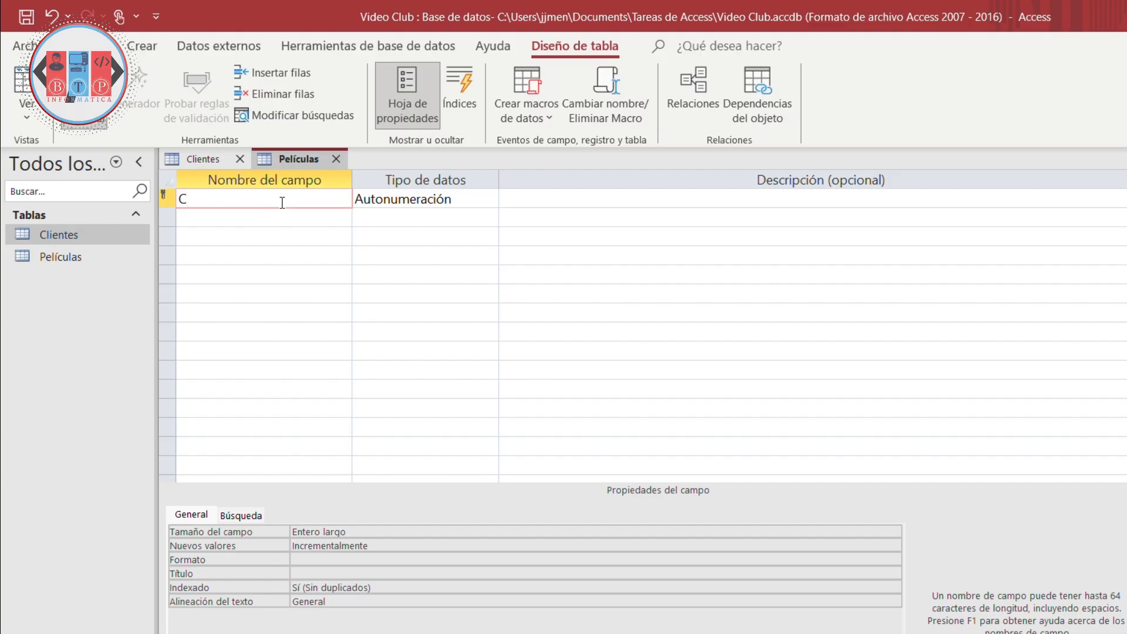
type("Códi")
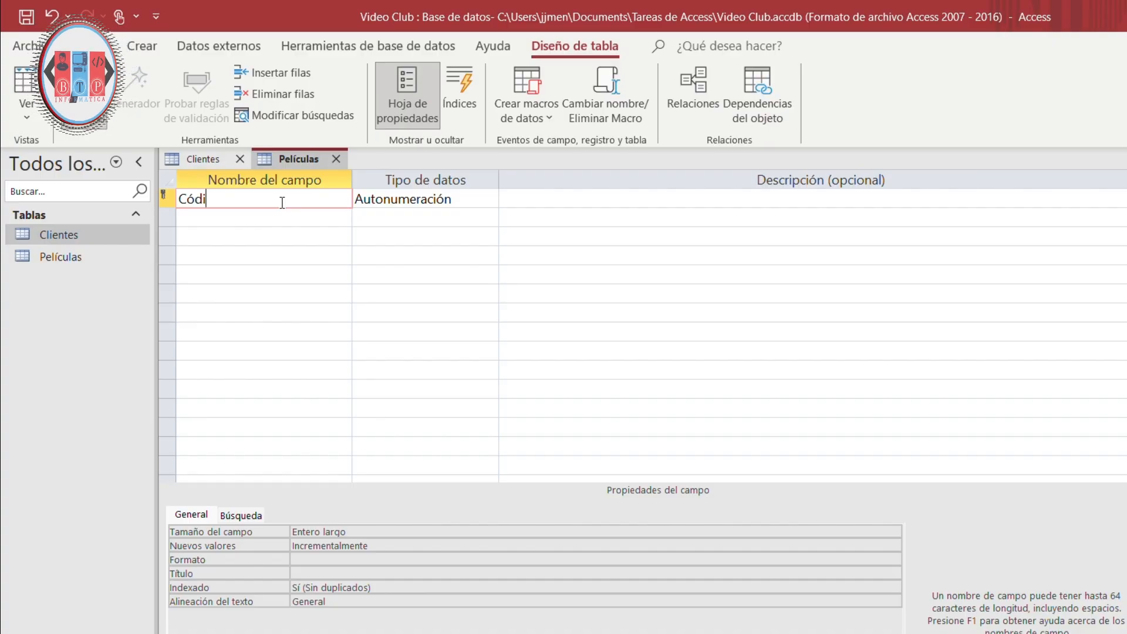
type("go de Pelíc")
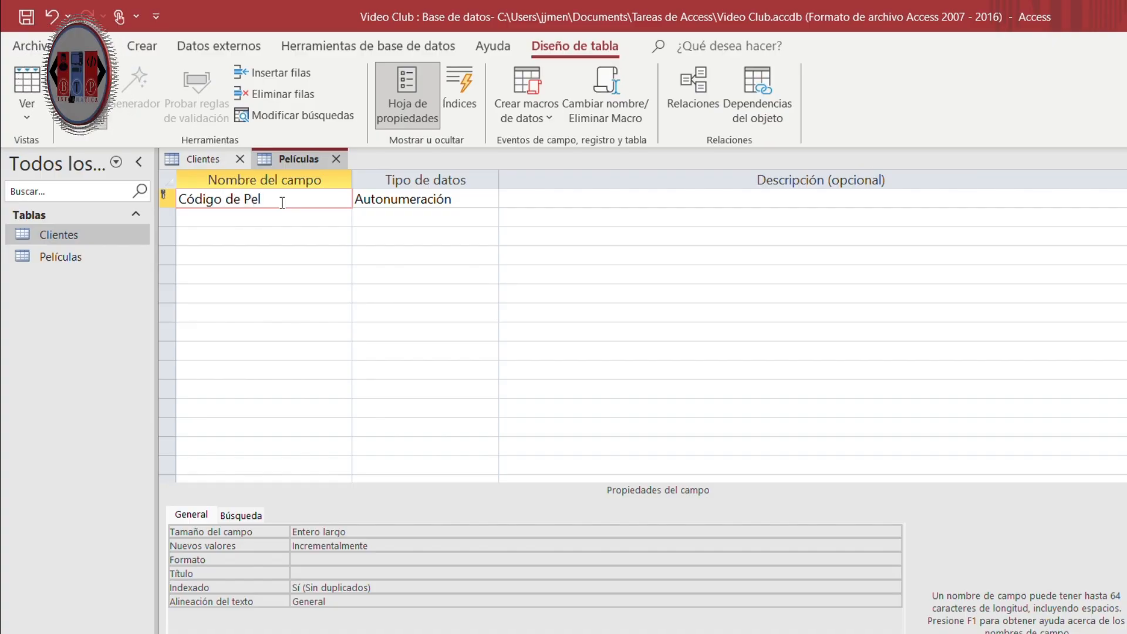
key("BackSpace")
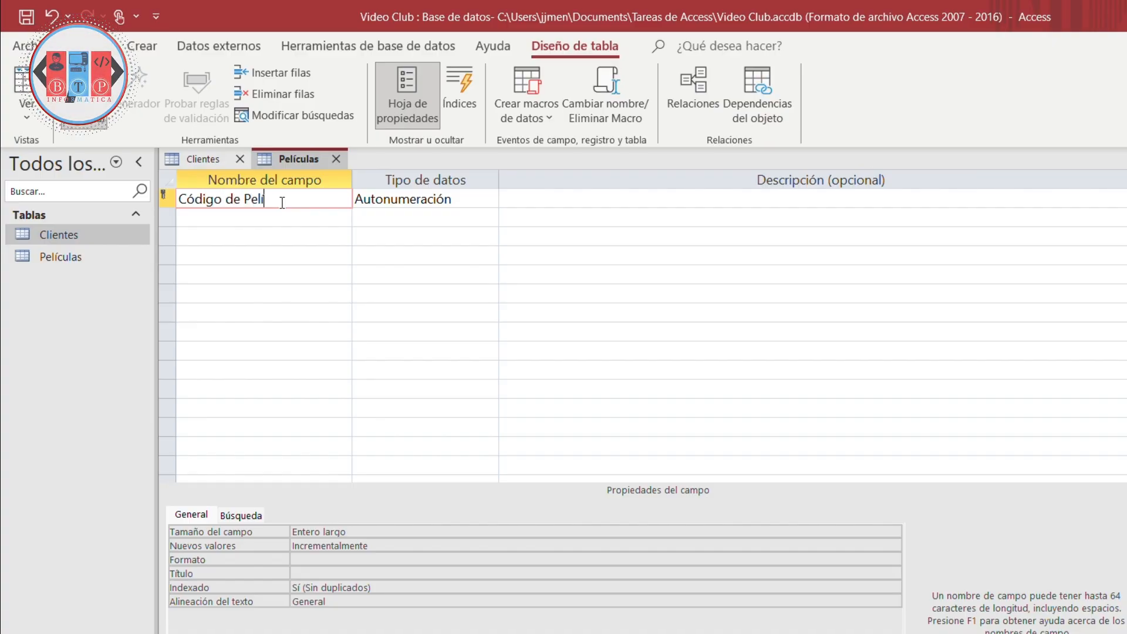
type("cula")
Step: Add the fields Título de Película and Tipo de Película to the Películas table
left_click(334, 222)
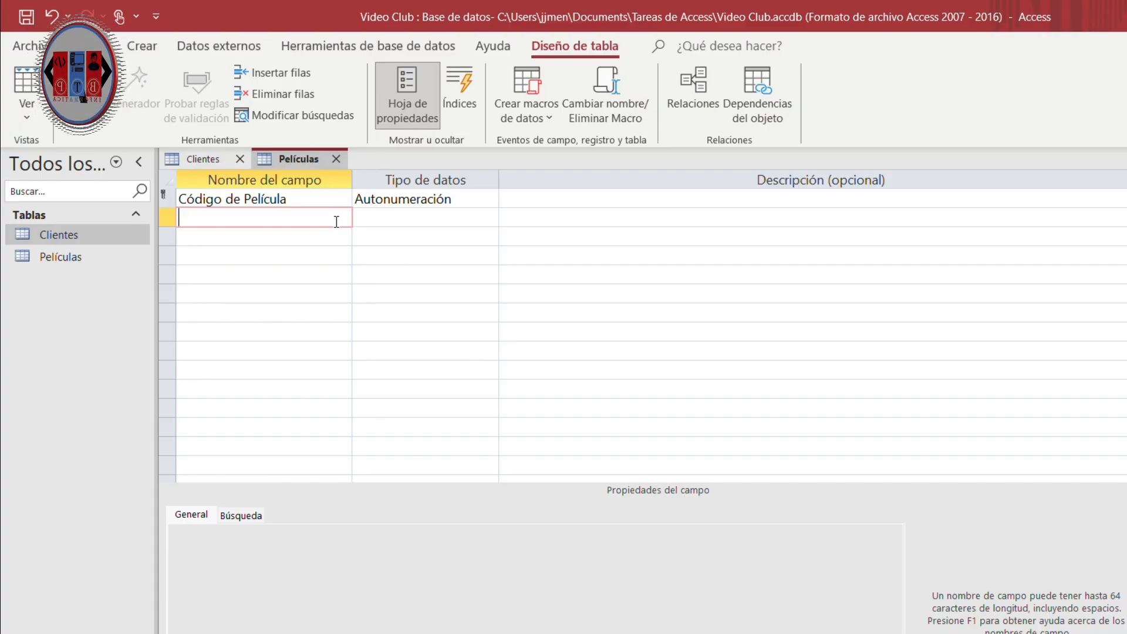
type("T")
type("ítulo de")
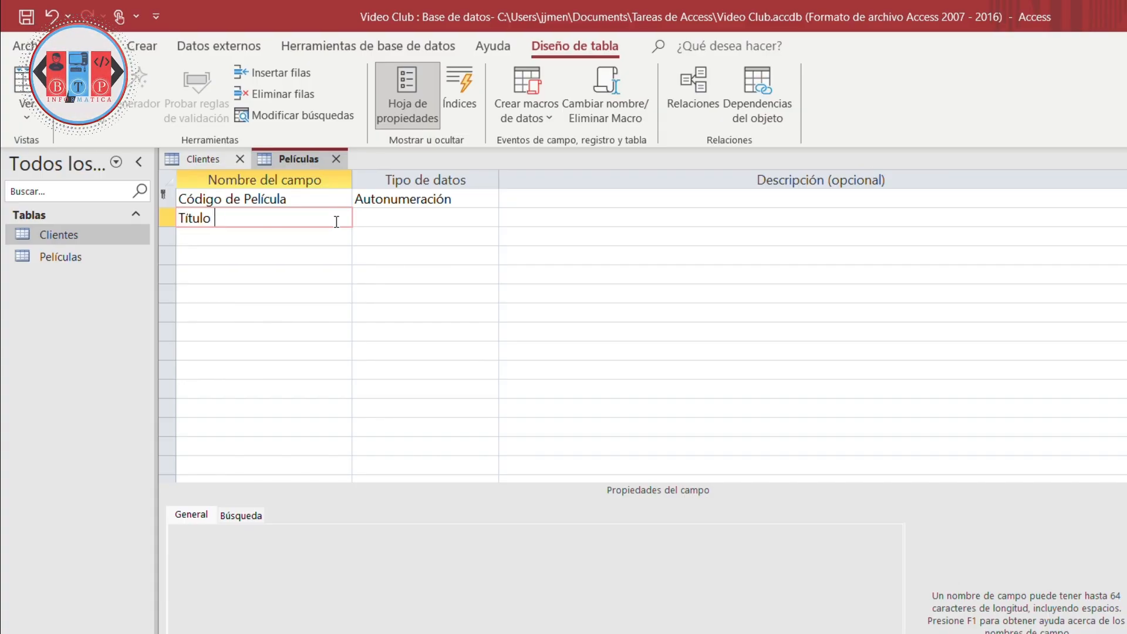
type(" Pelí")
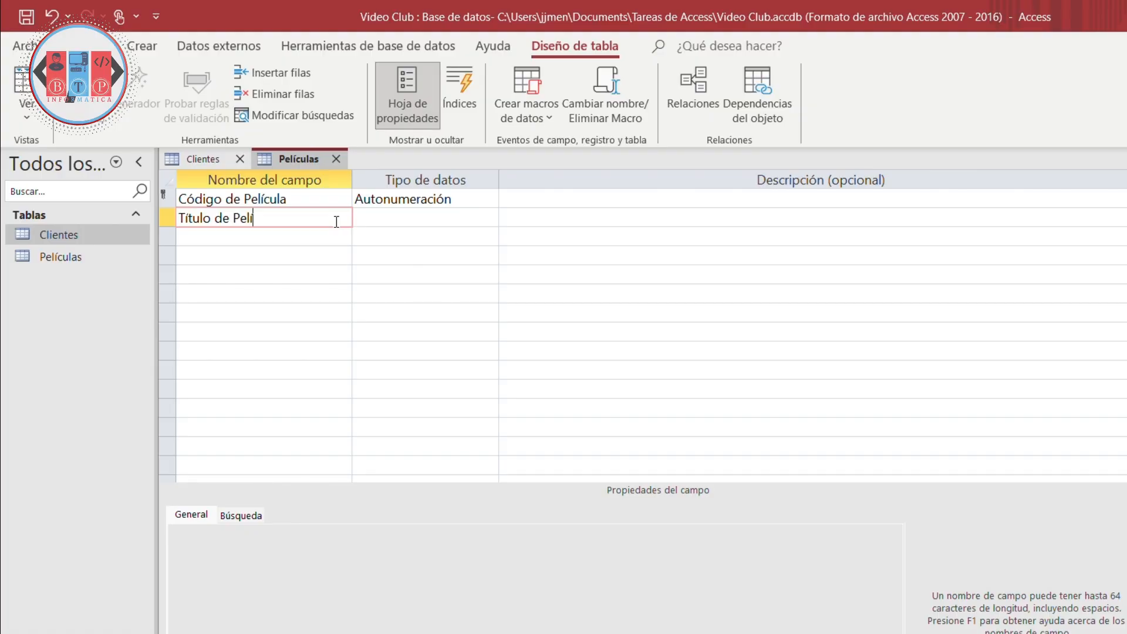
type("cula")
left_click(318, 238)
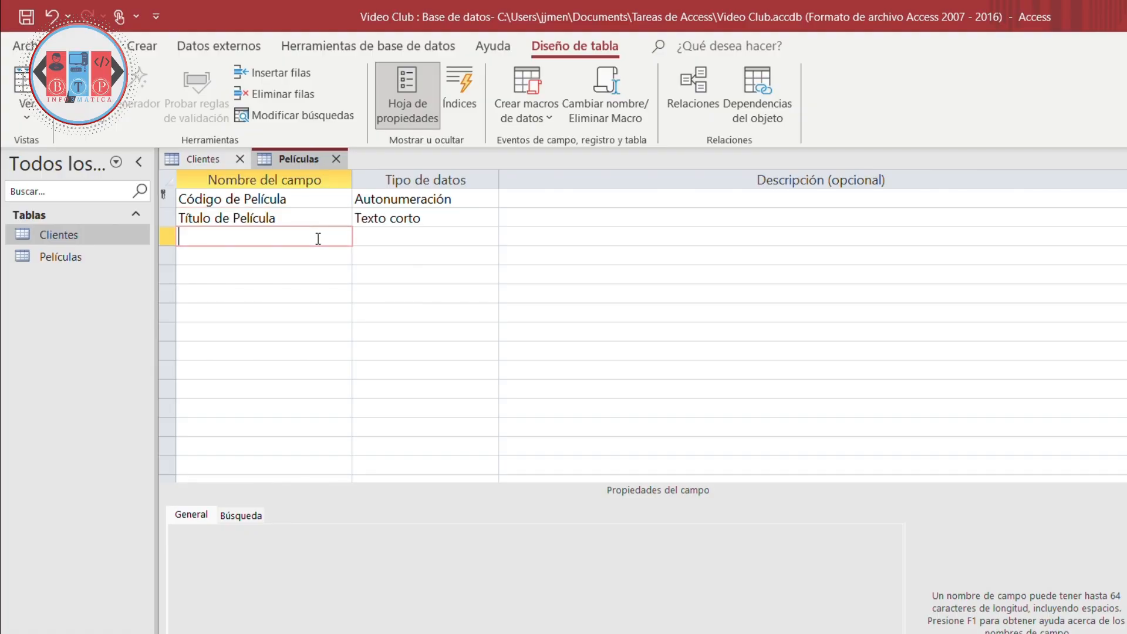
type("Tipo de P")
type("elíc")
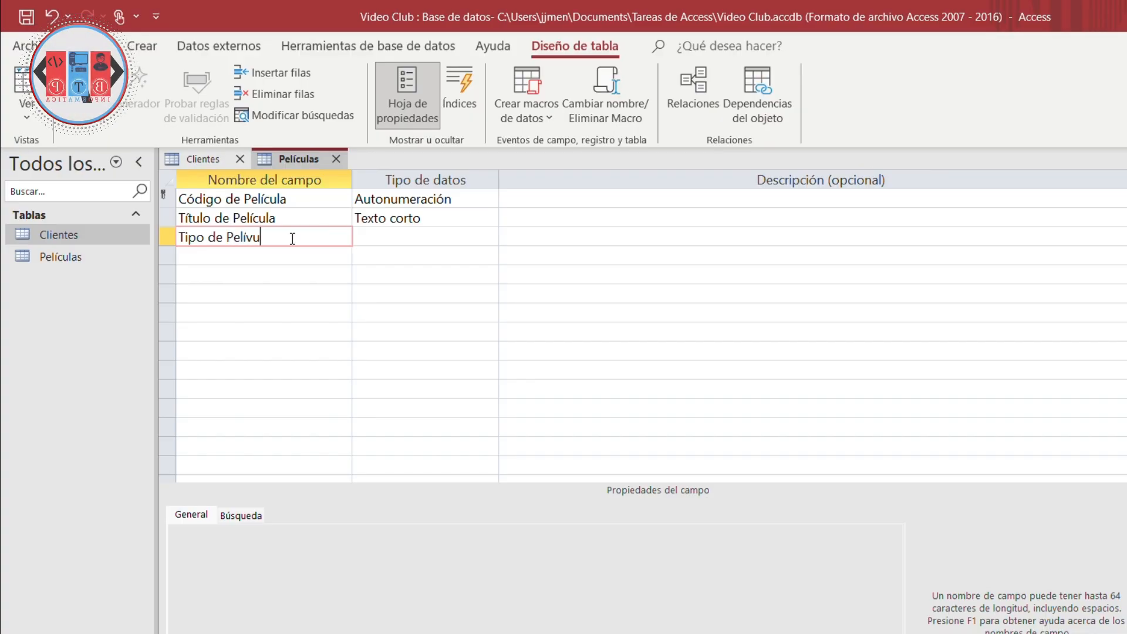
type("ula")
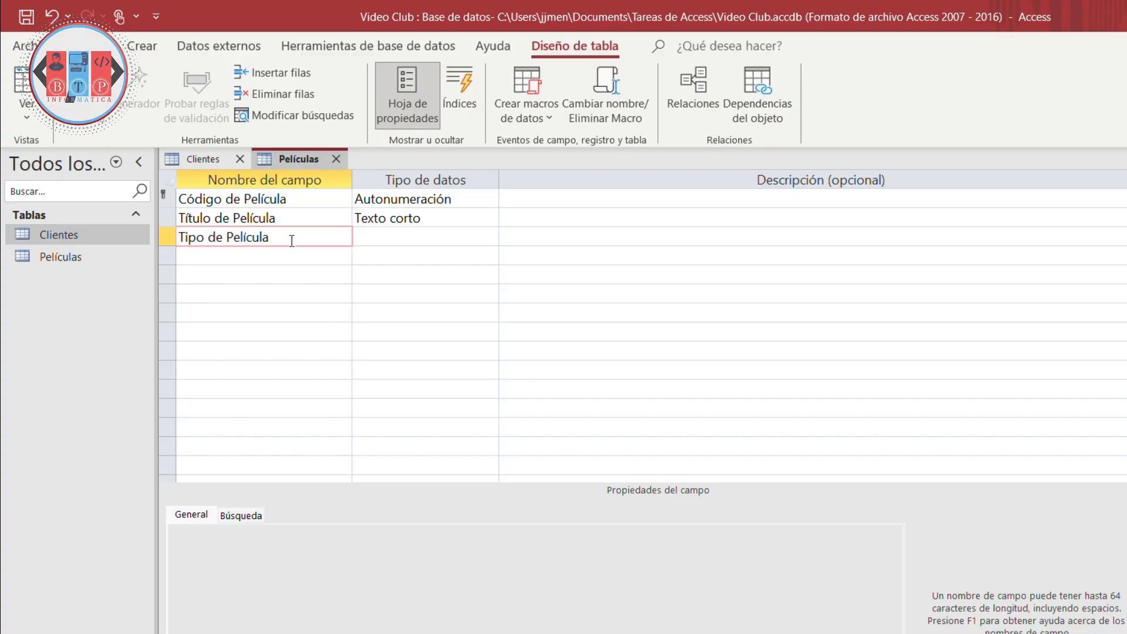
Step: Add a fourth field named Clasificación de Película to the Películas table
left_click(289, 261)
type("Clas")
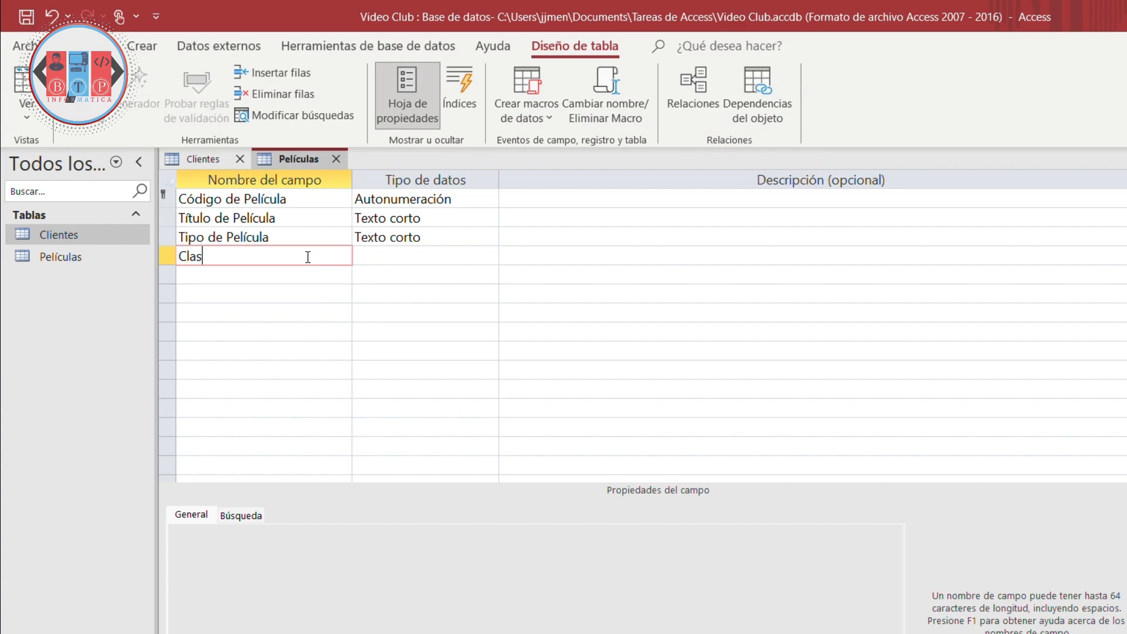
type("ificaciñon")
key("BackSpace")
key("BackSpace")
key("BackSpace")
key("BackSpace")
type("ón de Pel")
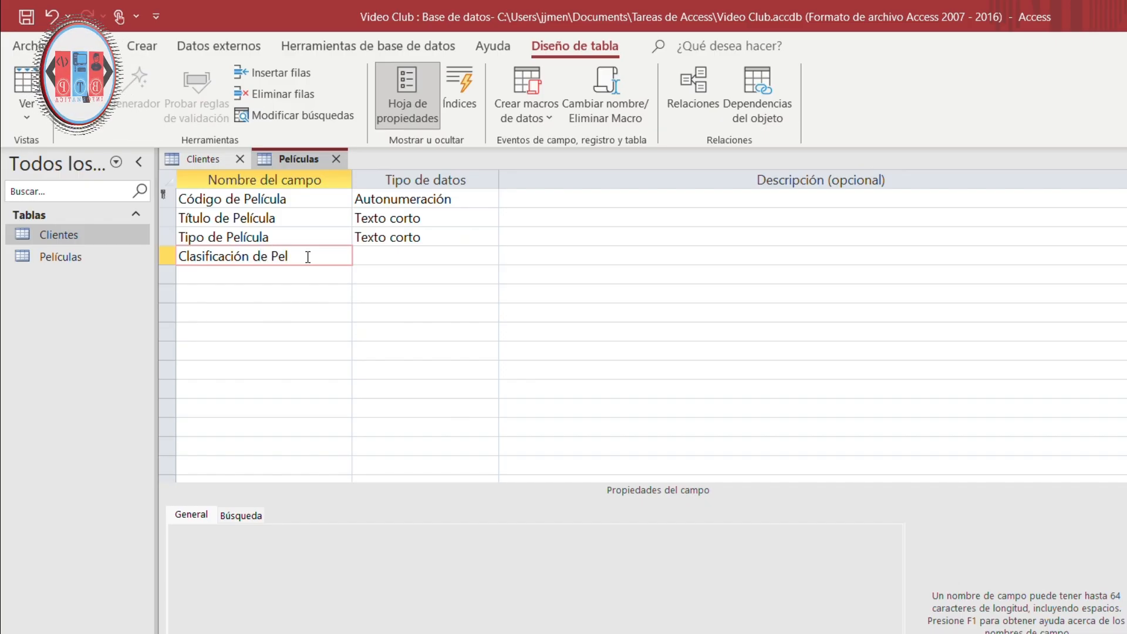
type("icula")
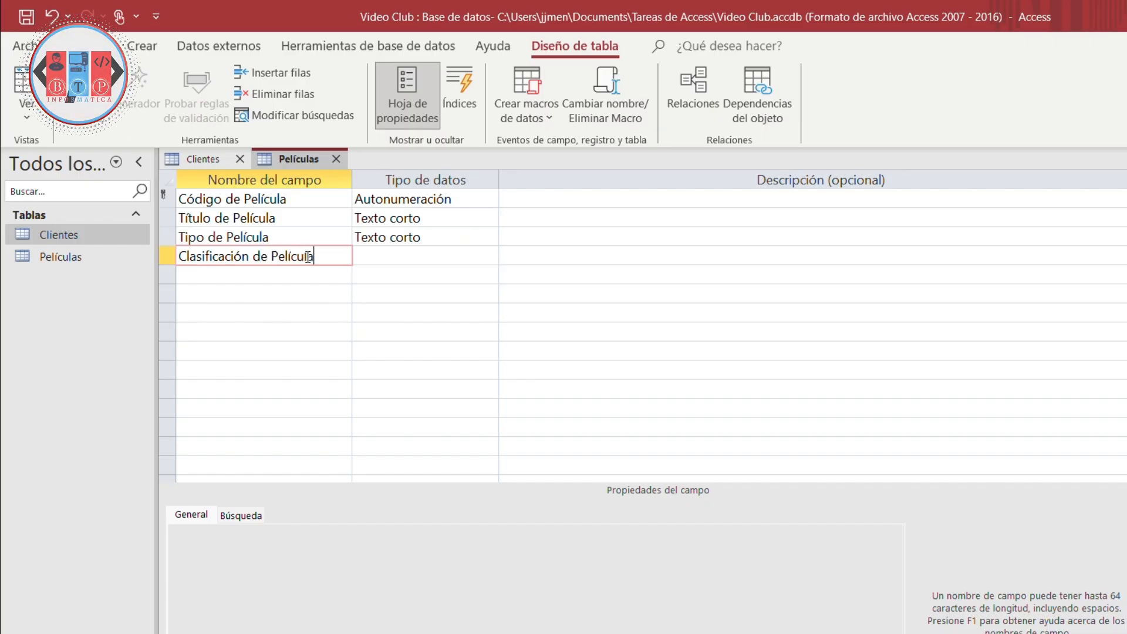
Step: Add a fifth field named Precio to the Películas table
left_click(289, 273)
type("P")
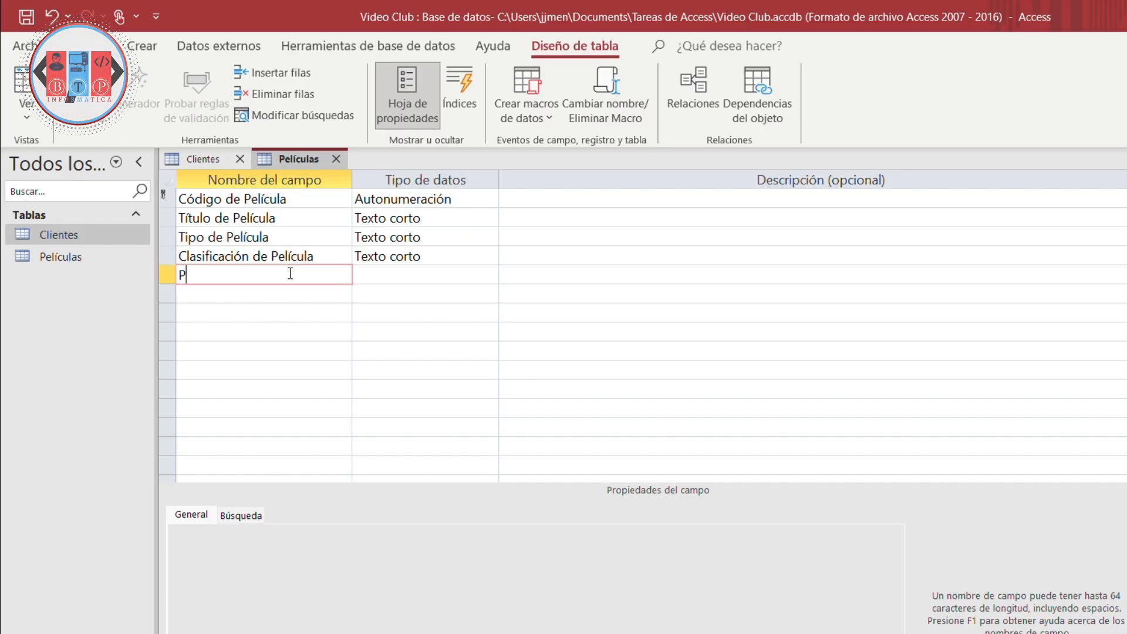
type("recio")
Step: Set the Código de Película field to the Número data type with the format 00000
left_click(469, 196)
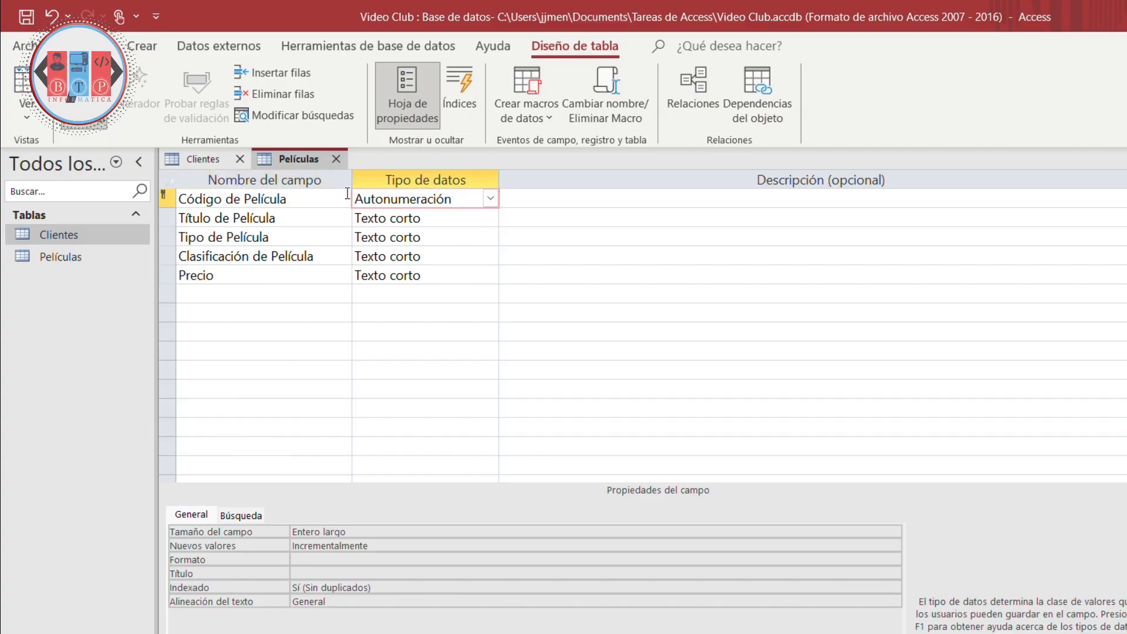
left_click(491, 199)
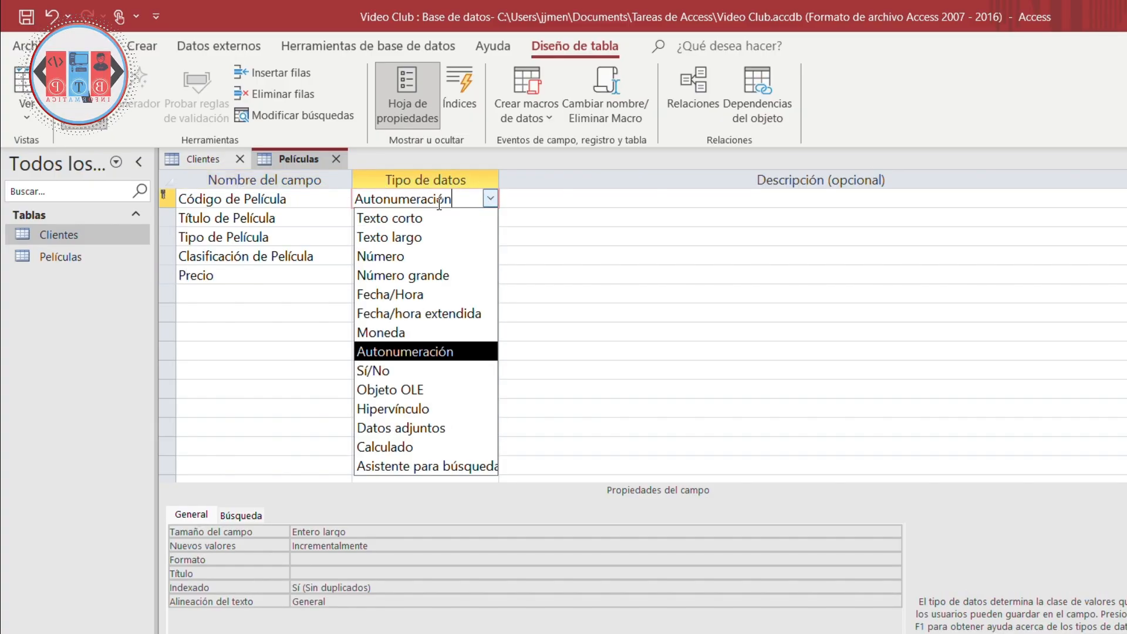
left_click(421, 255)
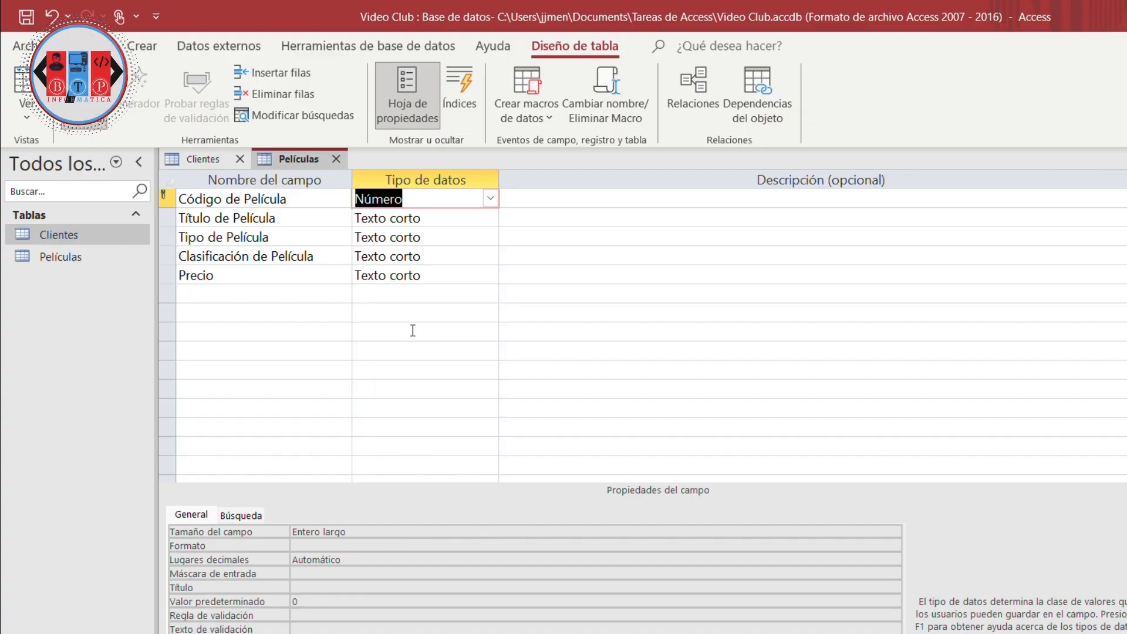
left_click(338, 545)
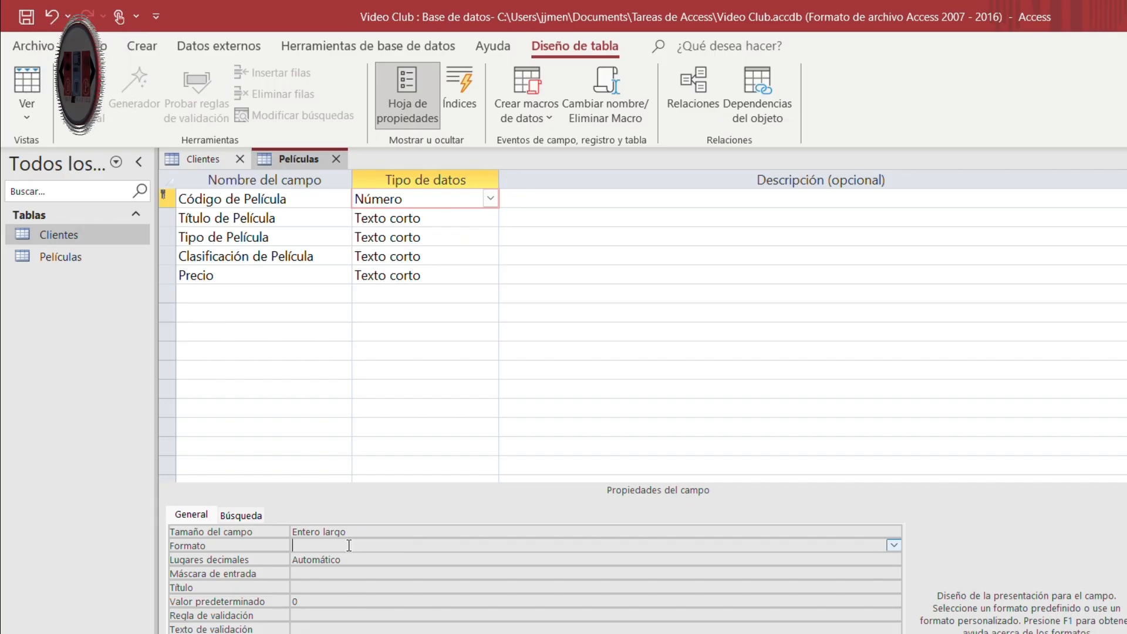
type("00000")
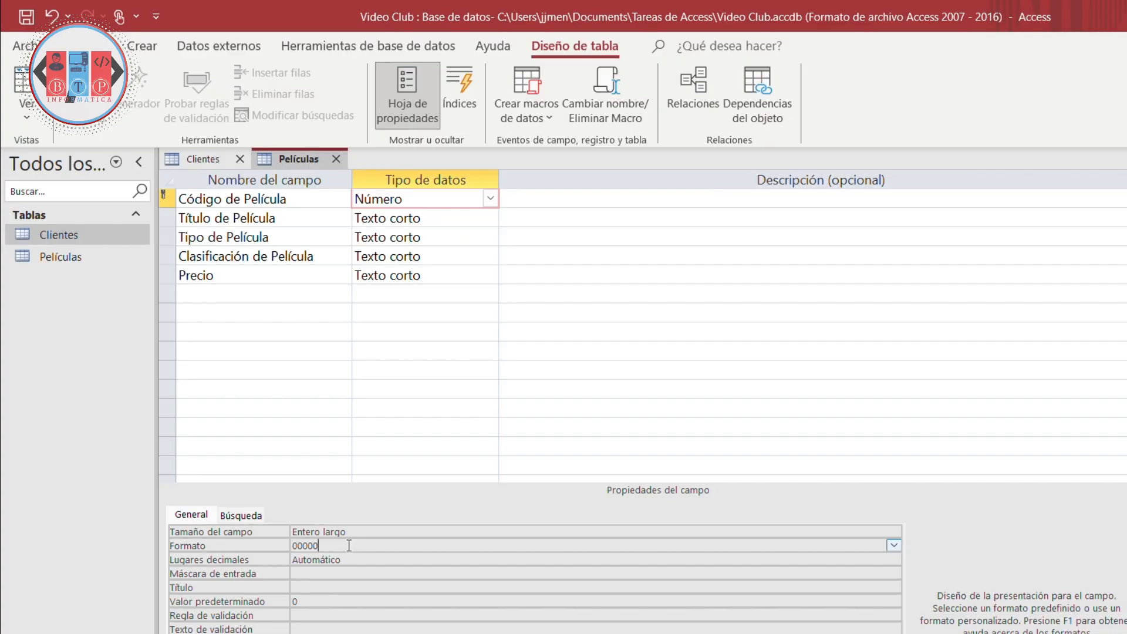
Step: Set the field size of Título de Película to 50
left_click(448, 224)
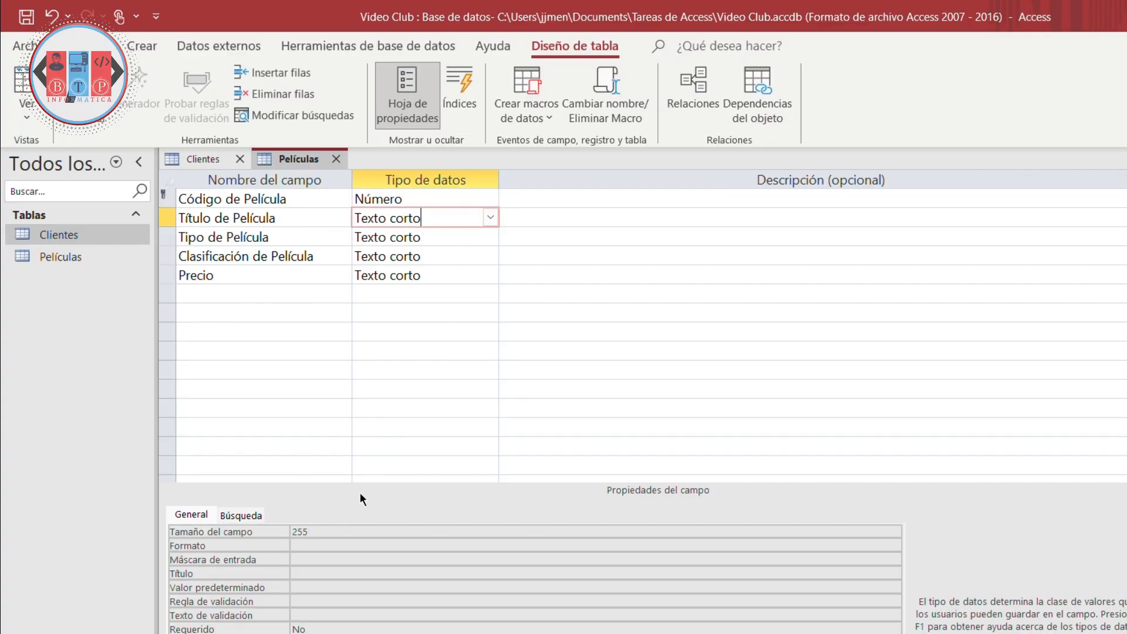
double_click(331, 529)
type("50")
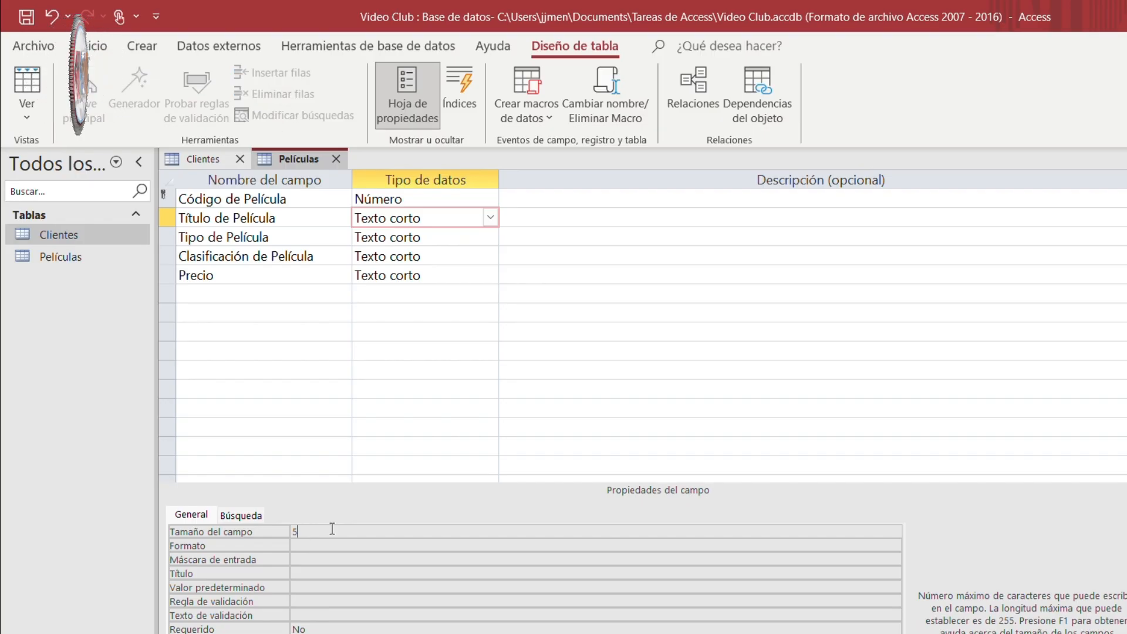
Step: Change the Tipo de Película field to the Número data type with the field size Entero
left_click(448, 239)
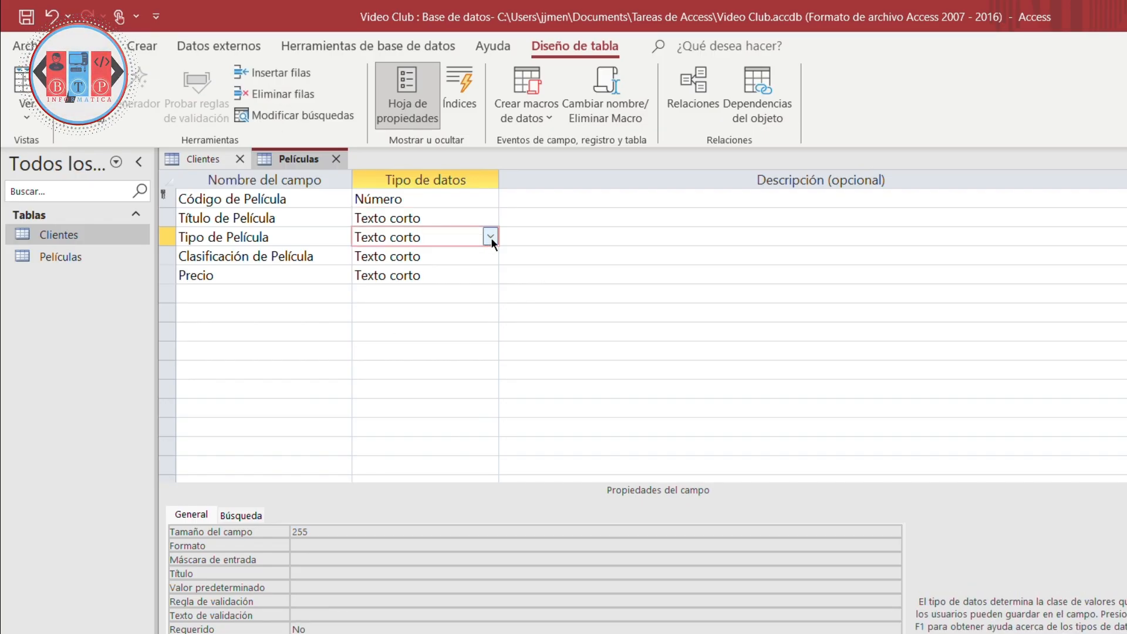
left_click(490, 237)
left_click(399, 291)
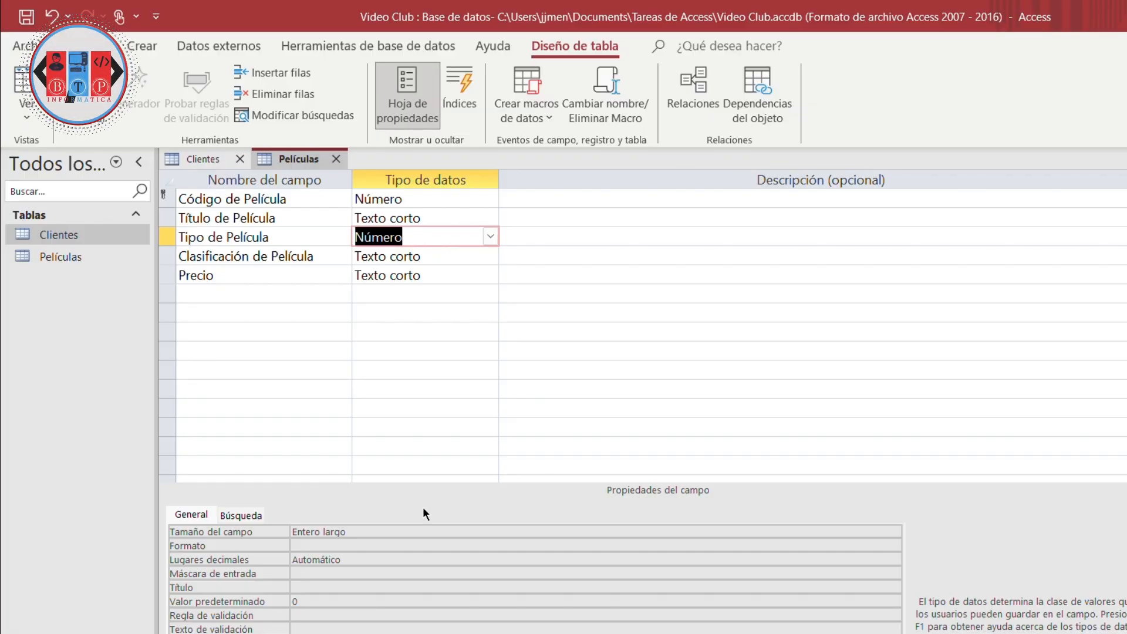
left_click(445, 530)
left_click(893, 531)
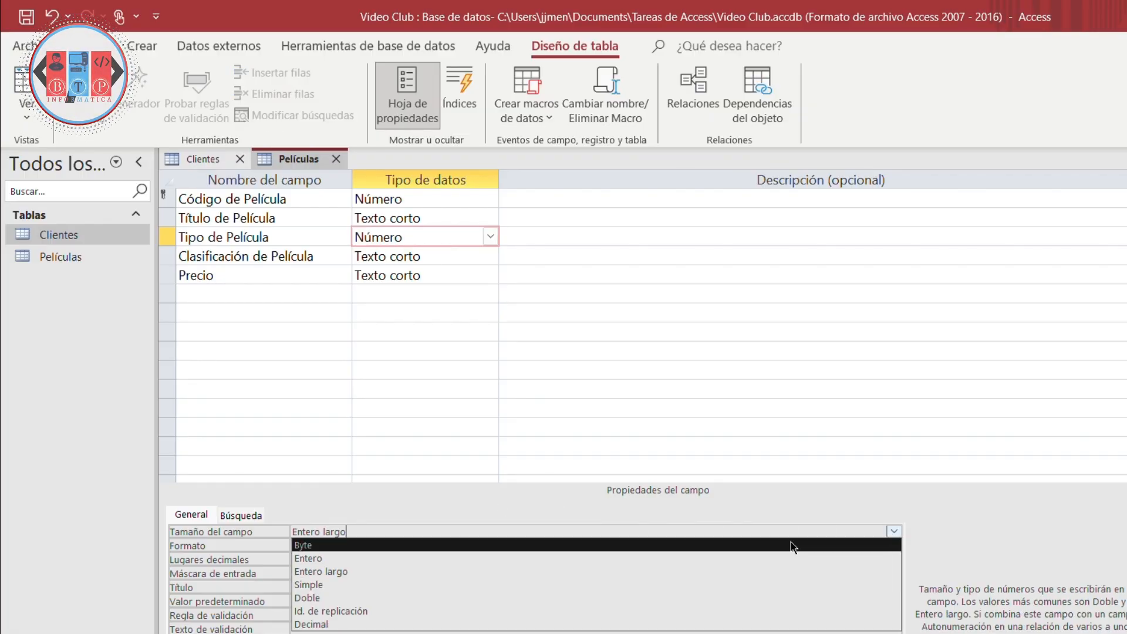
left_click(466, 558)
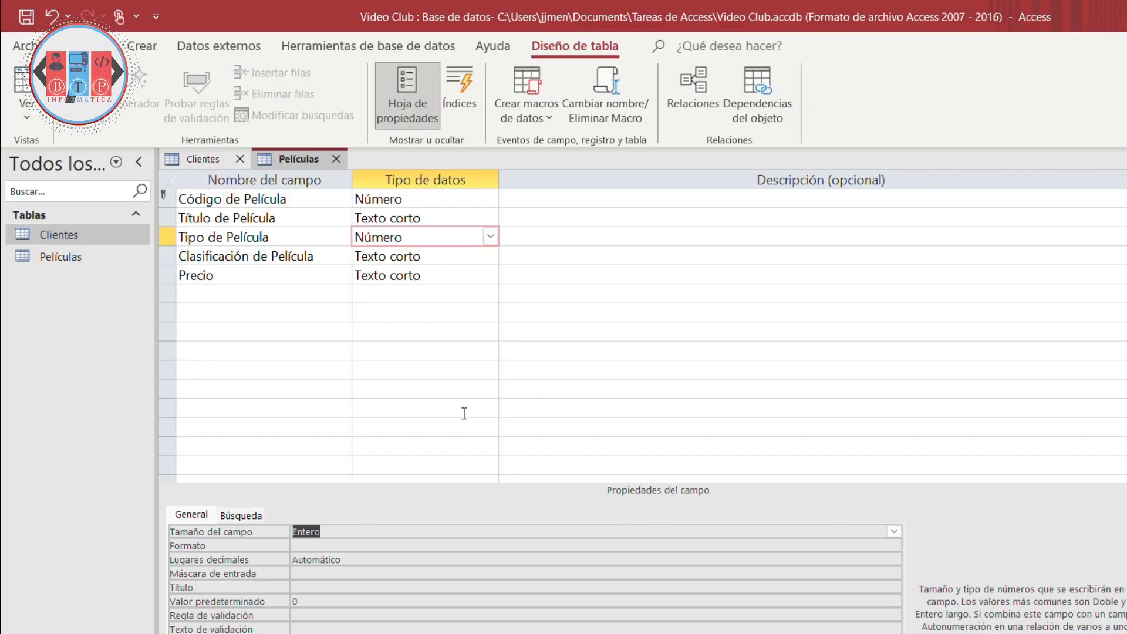
Step: Change the Clasificación de Película field to the Número data type with the field size Entero
left_click(436, 257)
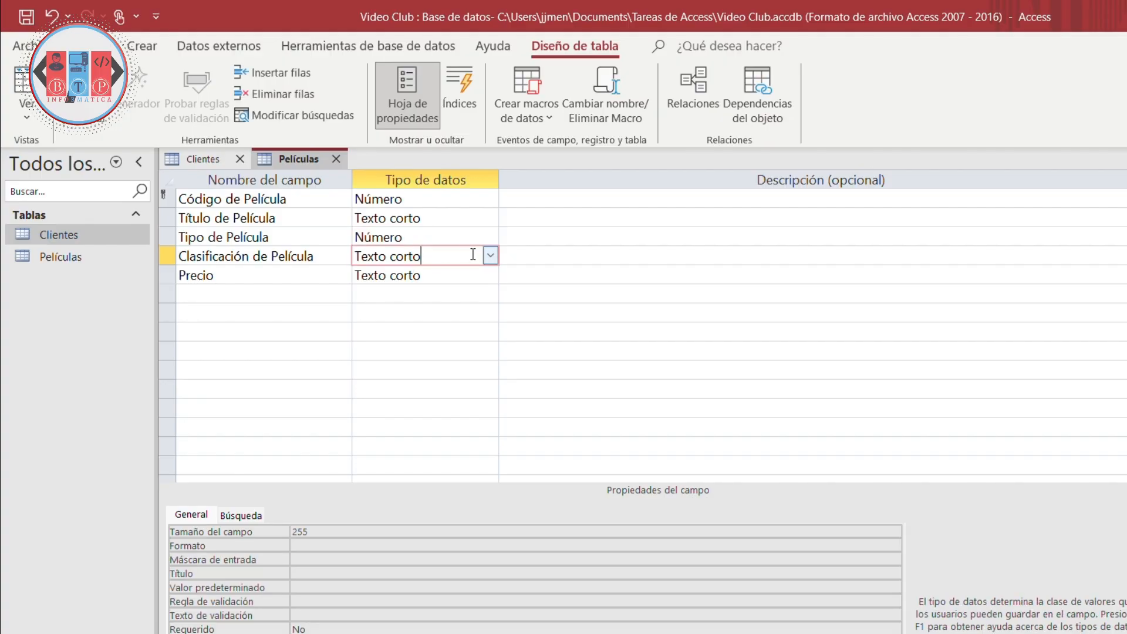
left_click(490, 255)
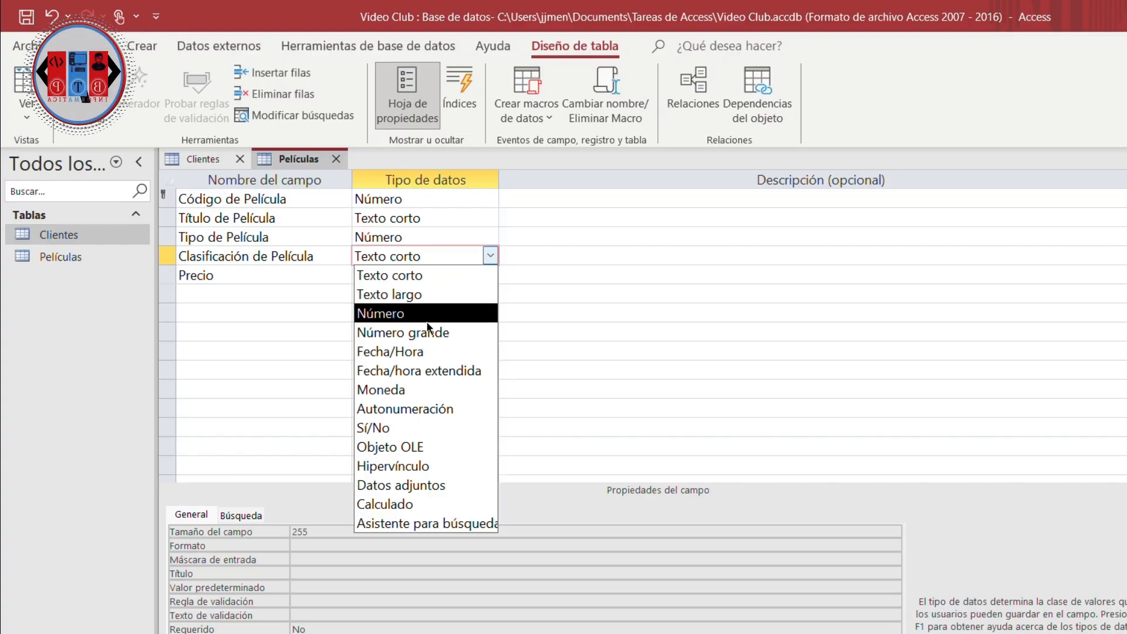
left_click(420, 329)
left_click(490, 256)
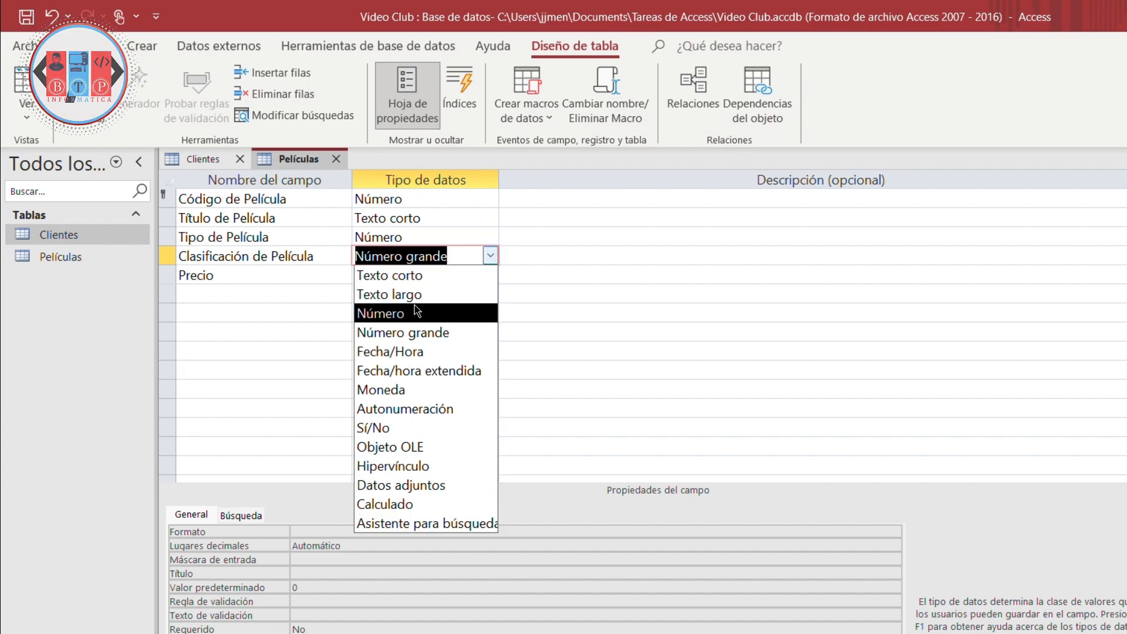
left_click(415, 314)
left_click(893, 531)
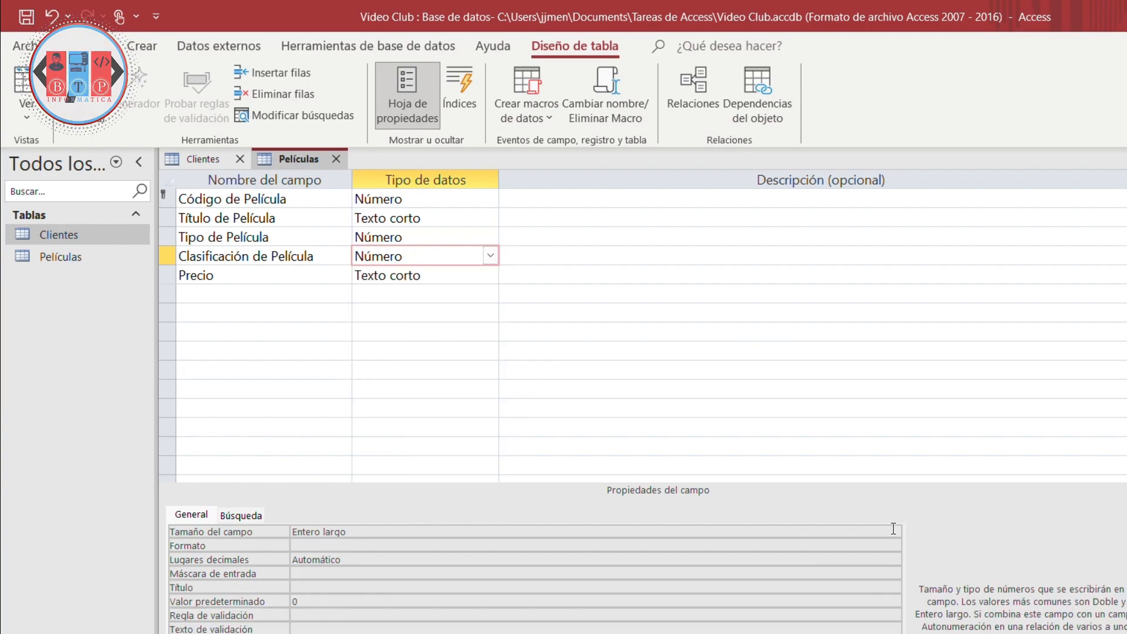
left_click(489, 558)
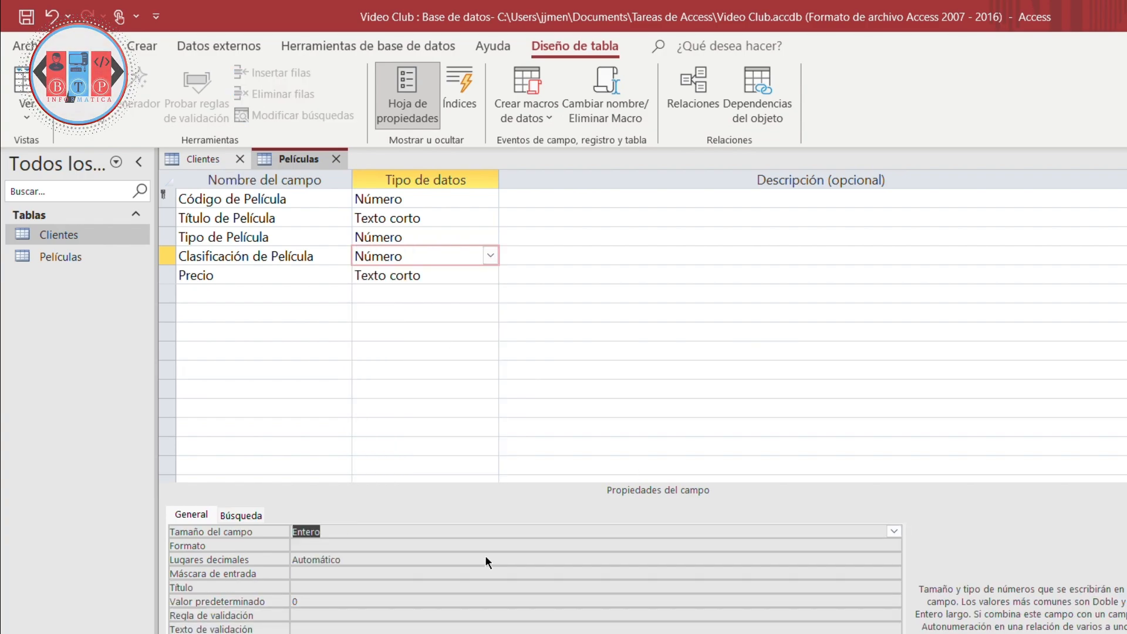
Step: Set the Precio field to the Moneda data type, and close the Películas table with its design changes saved
left_click(426, 277)
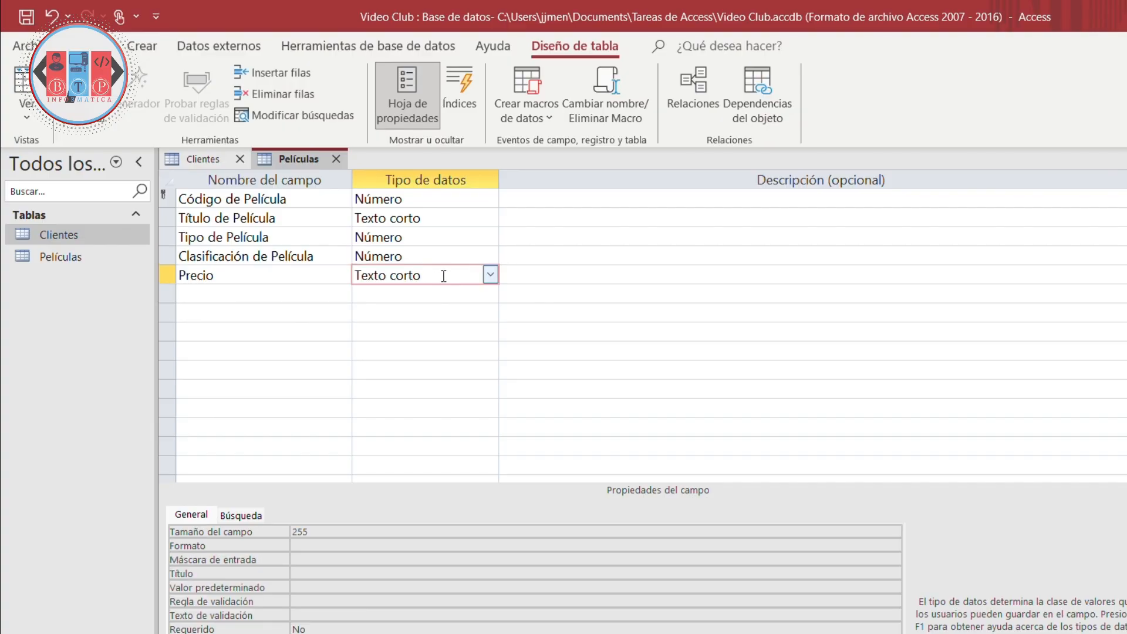
left_click(490, 275)
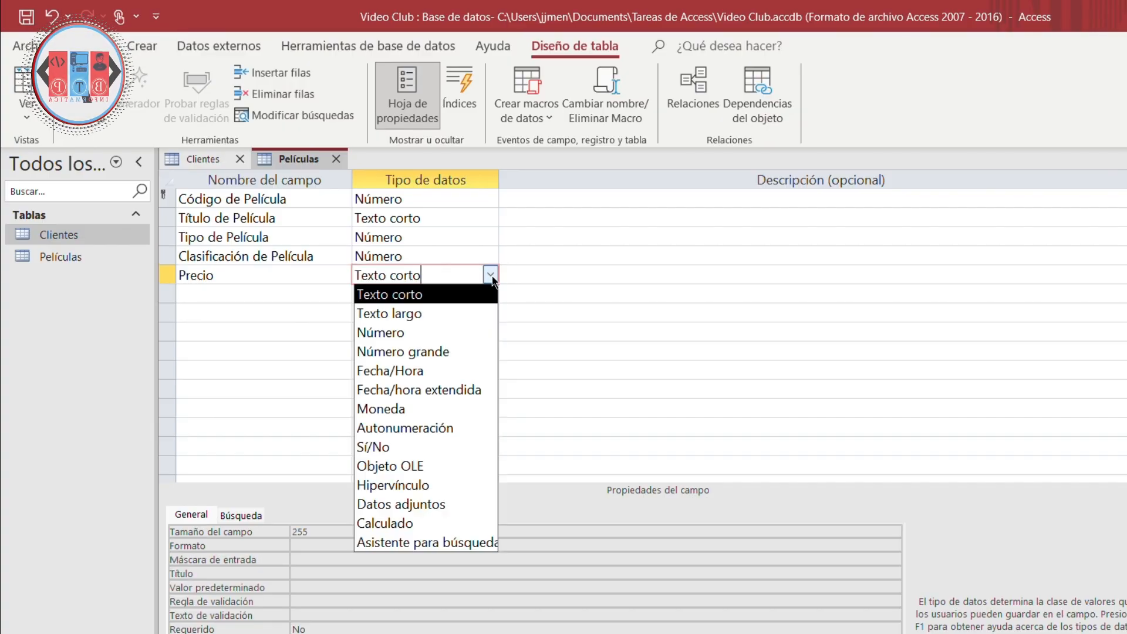
left_click(427, 411)
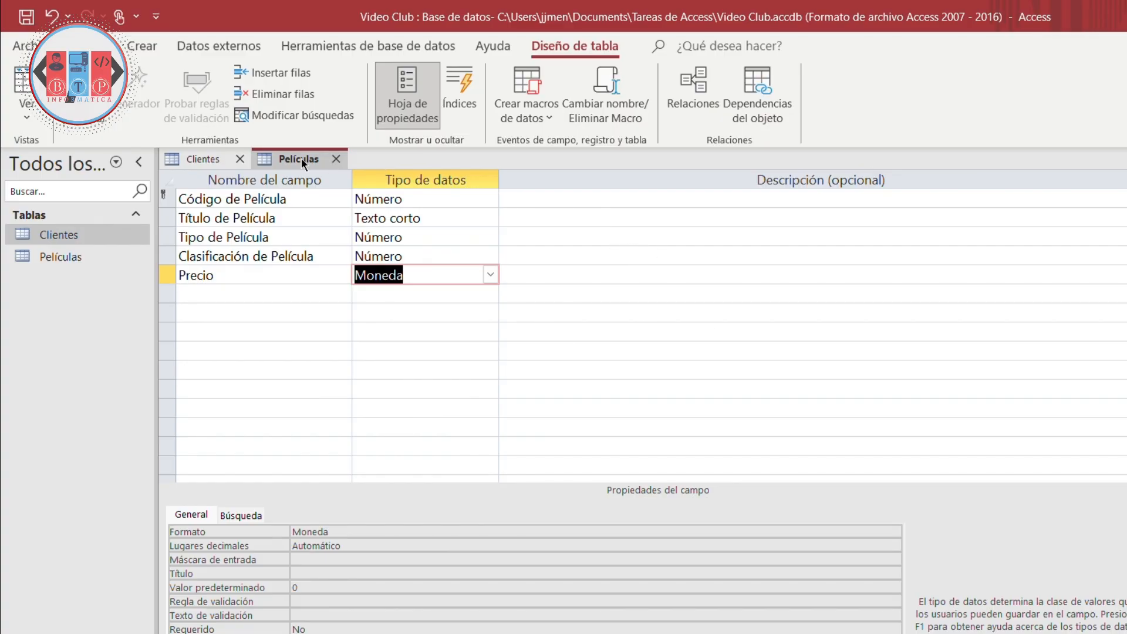
left_click(336, 159)
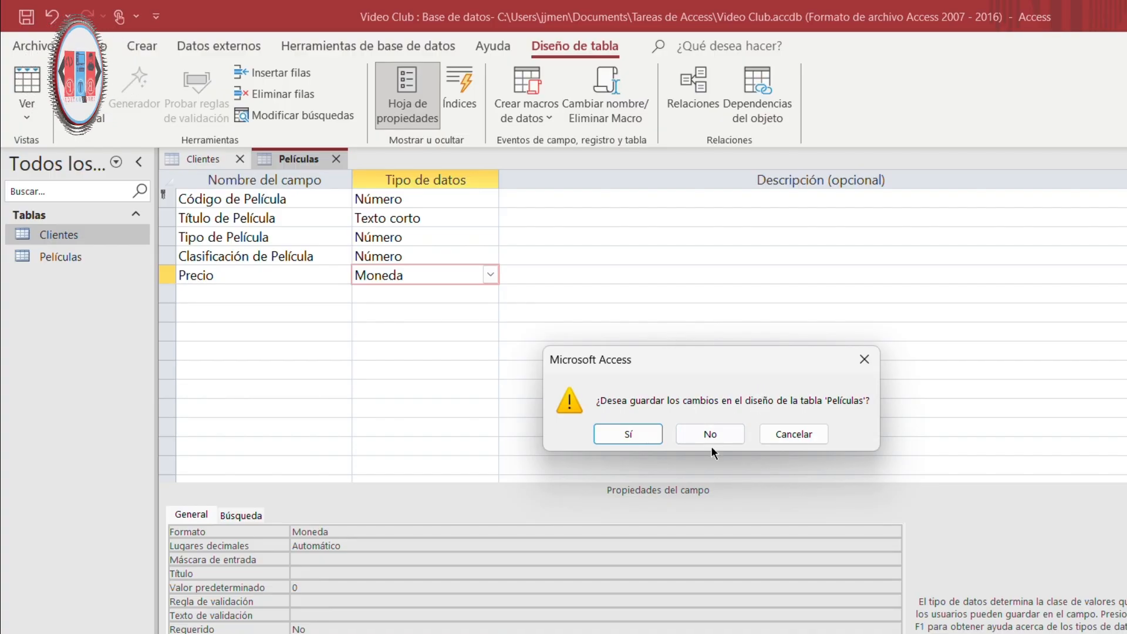
left_click(628, 434)
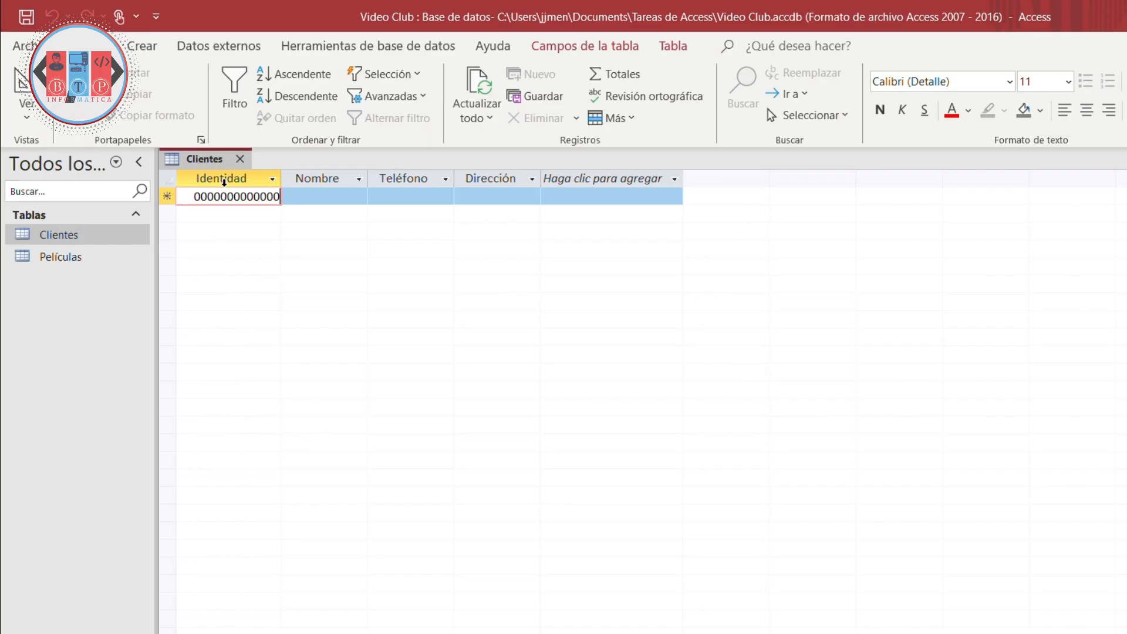
Step: Open the Películas table in Datasheet view and review the columns of the Películas and Clientes tables
double_click(113, 258)
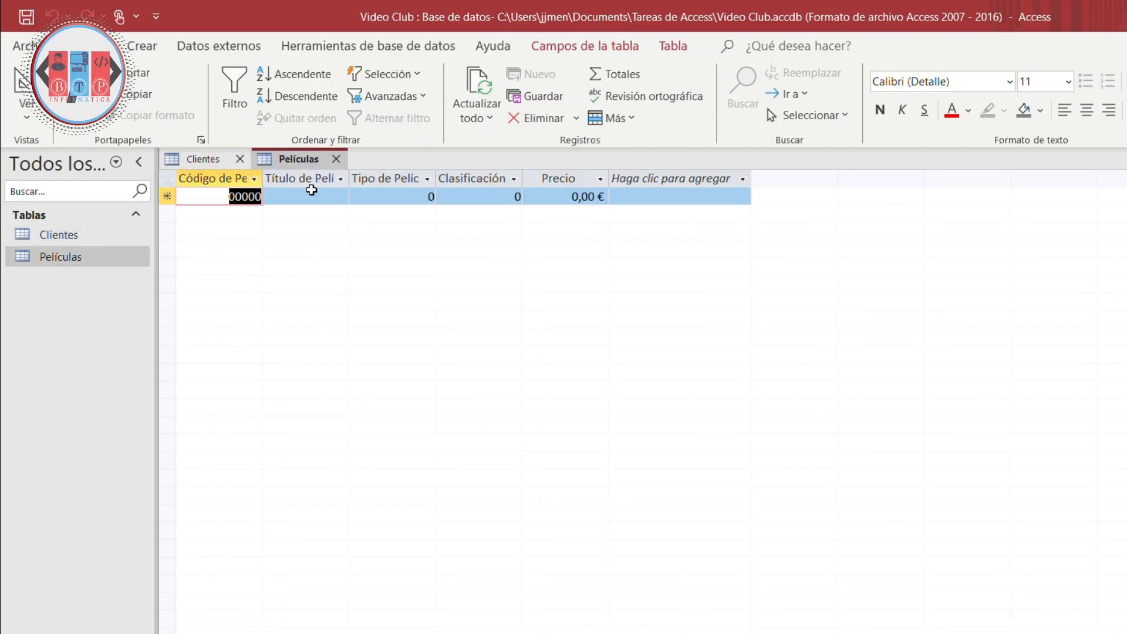
left_click(221, 159)
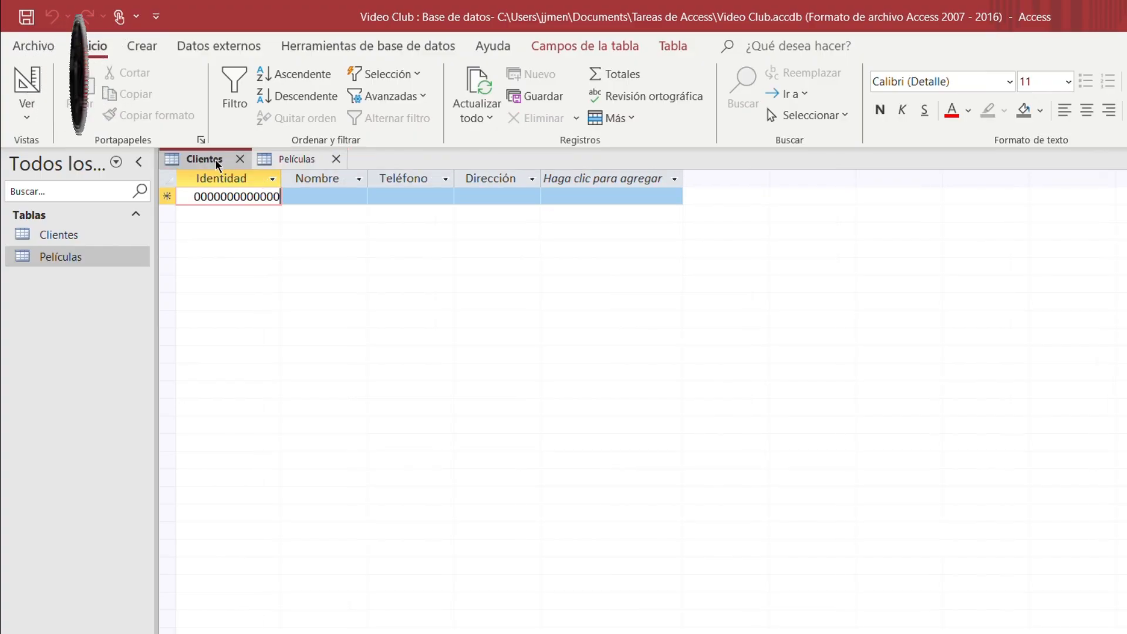
left_click(287, 163)
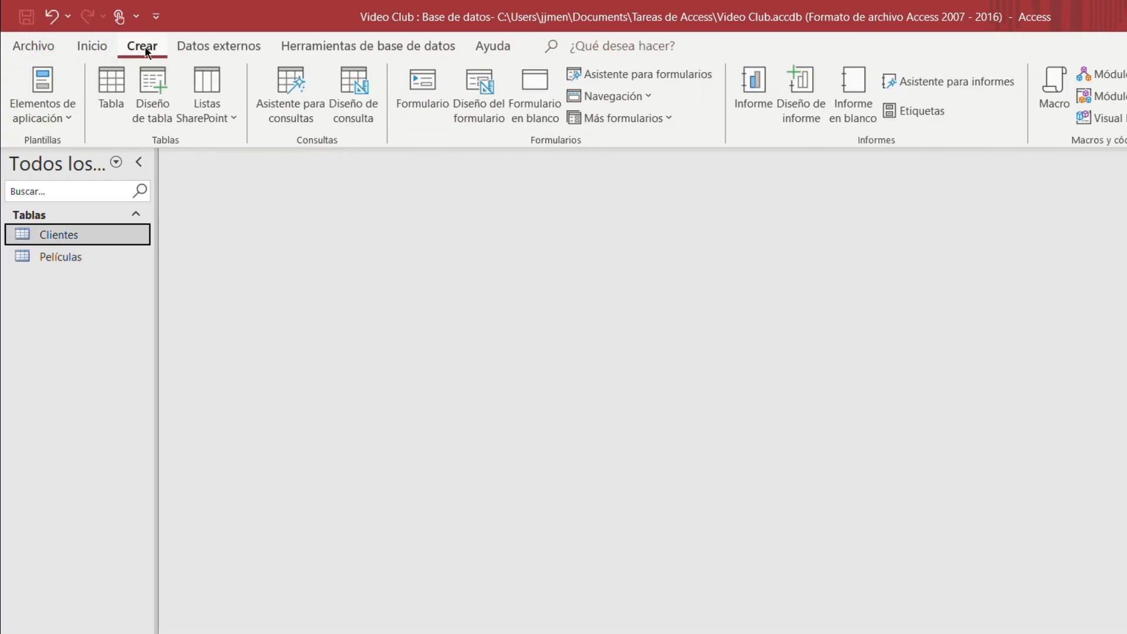
Step: Create a new table and switch it to Design view, saving it under the name Renta de Películas
left_click(112, 83)
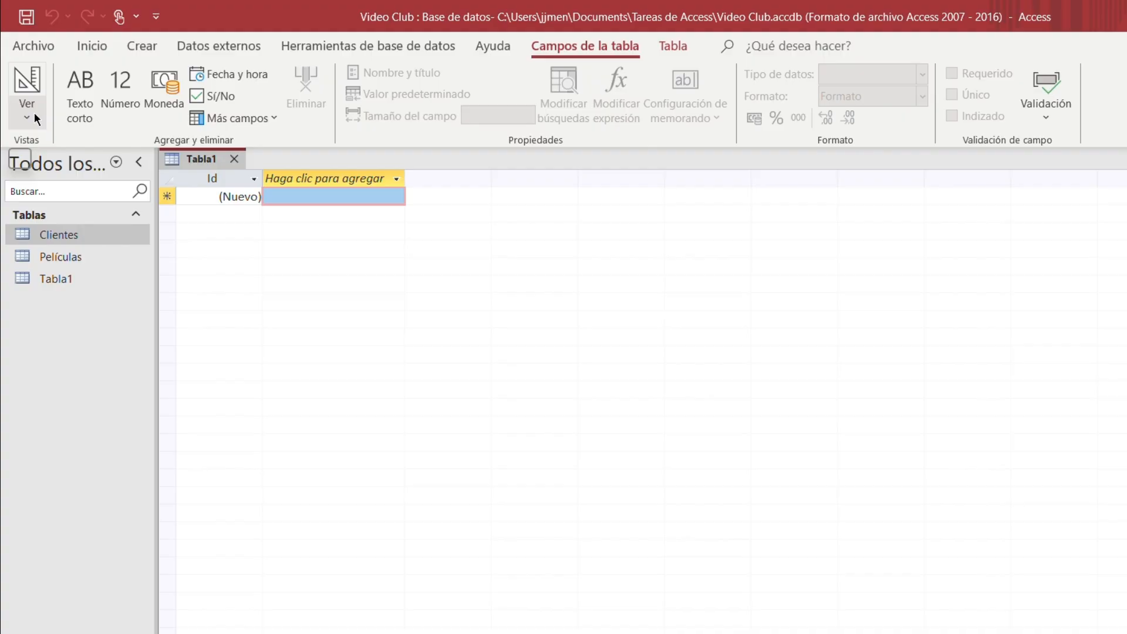
left_click(34, 112)
left_click(73, 186)
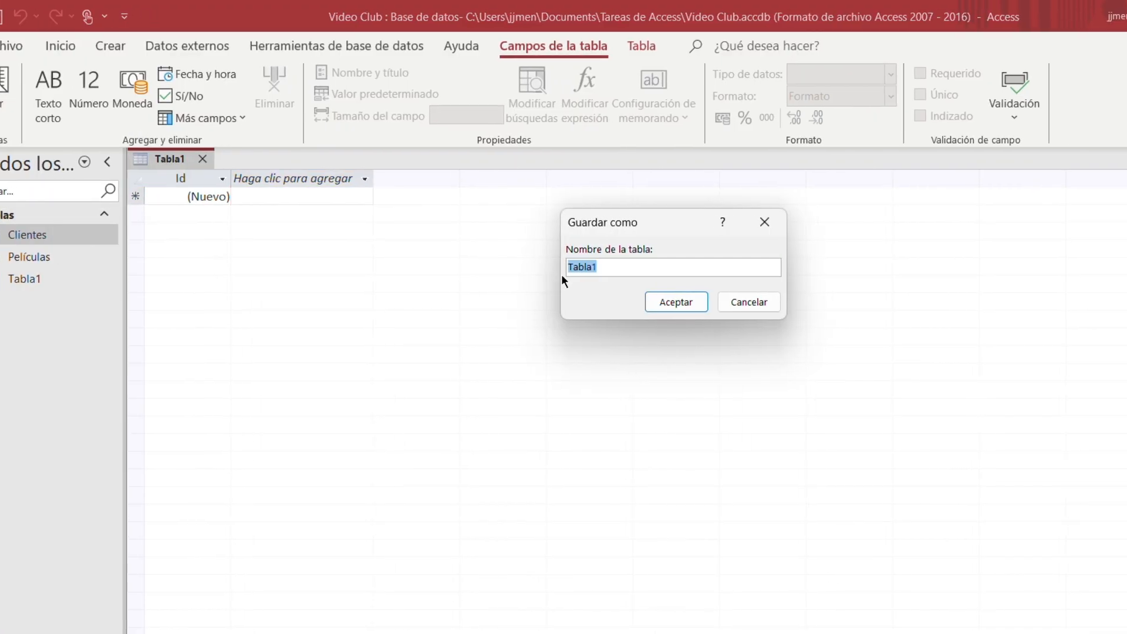
type("Renta de Películas")
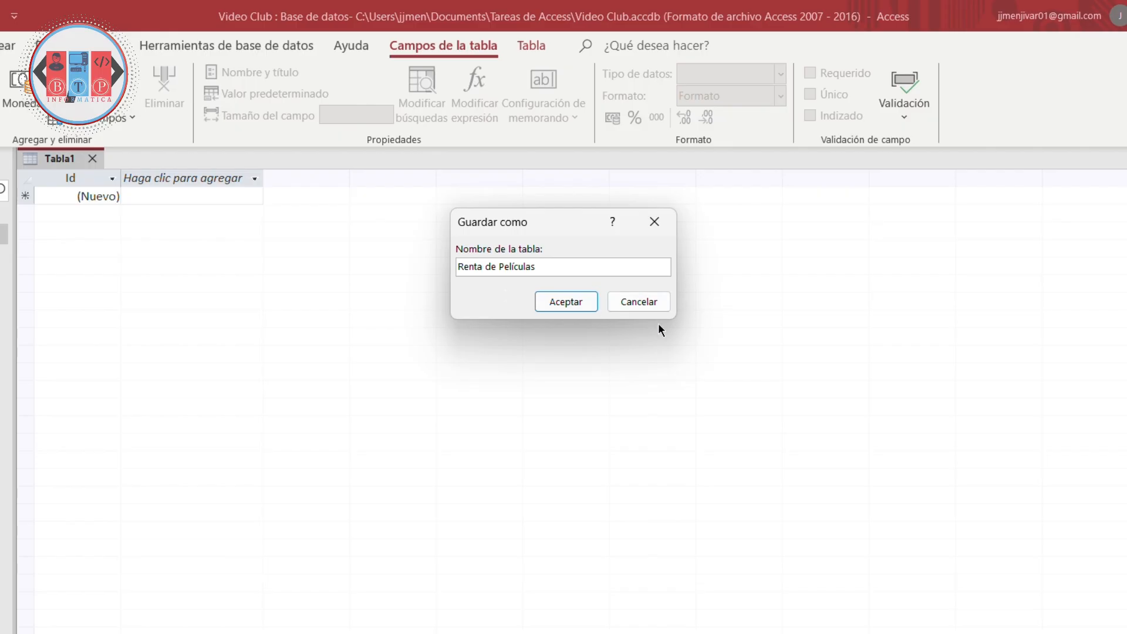
left_click(561, 302)
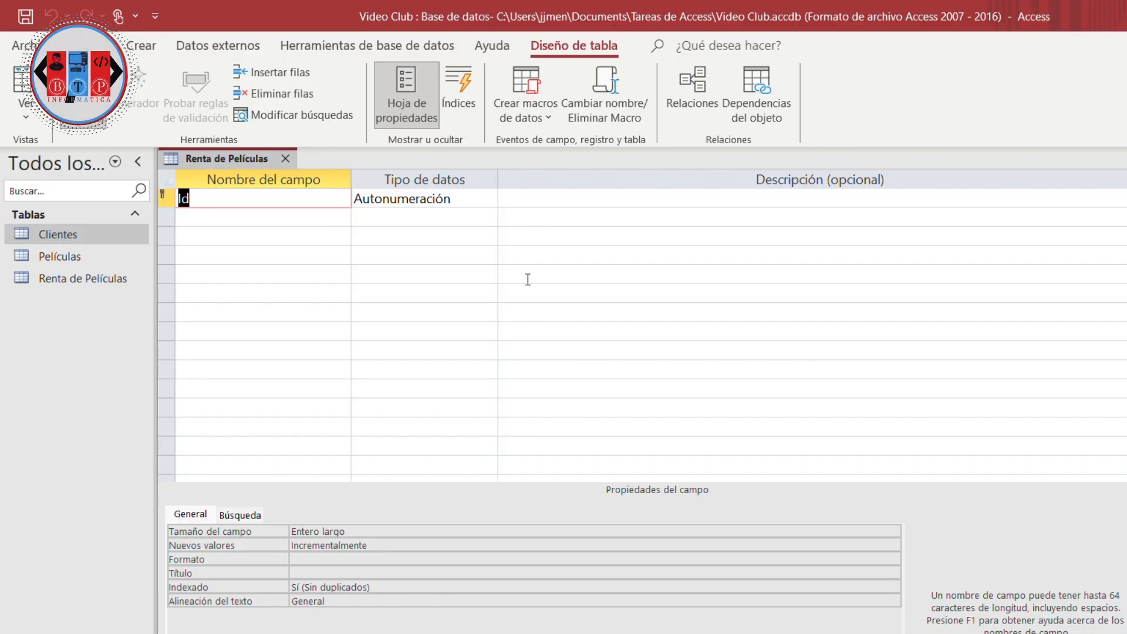
type("Identidad")
left_click(489, 198)
left_click(411, 255)
left_click(892, 532)
left_click(448, 599)
left_click(356, 546)
type("0000000000000")
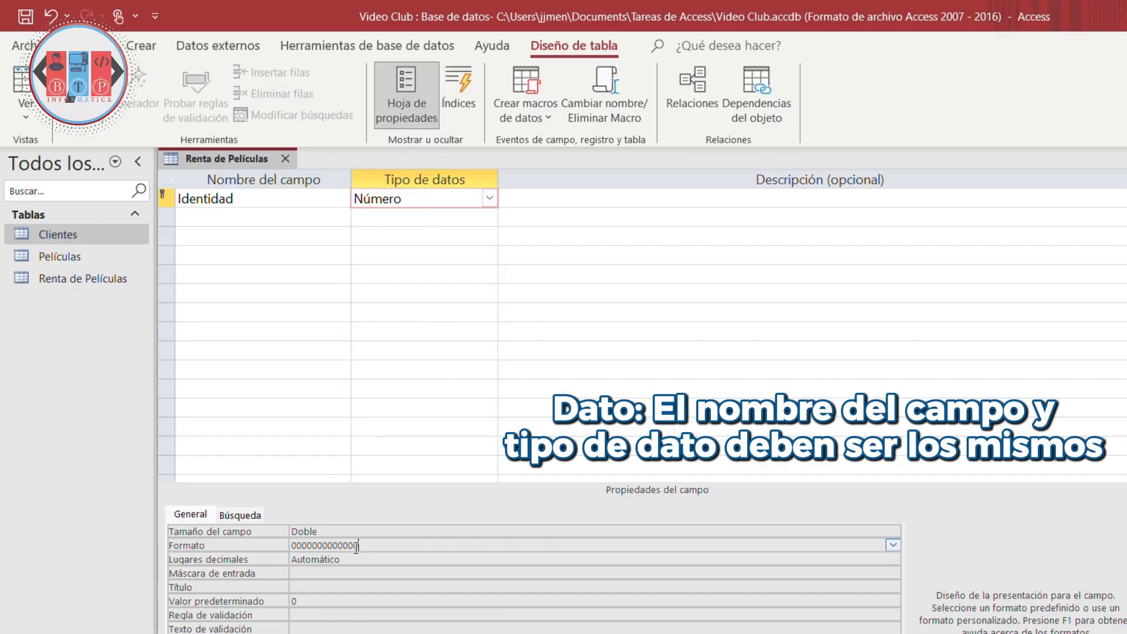
Step: Add a Código de Película field of the Número data type to the Renta de Películas table
left_click(339, 218)
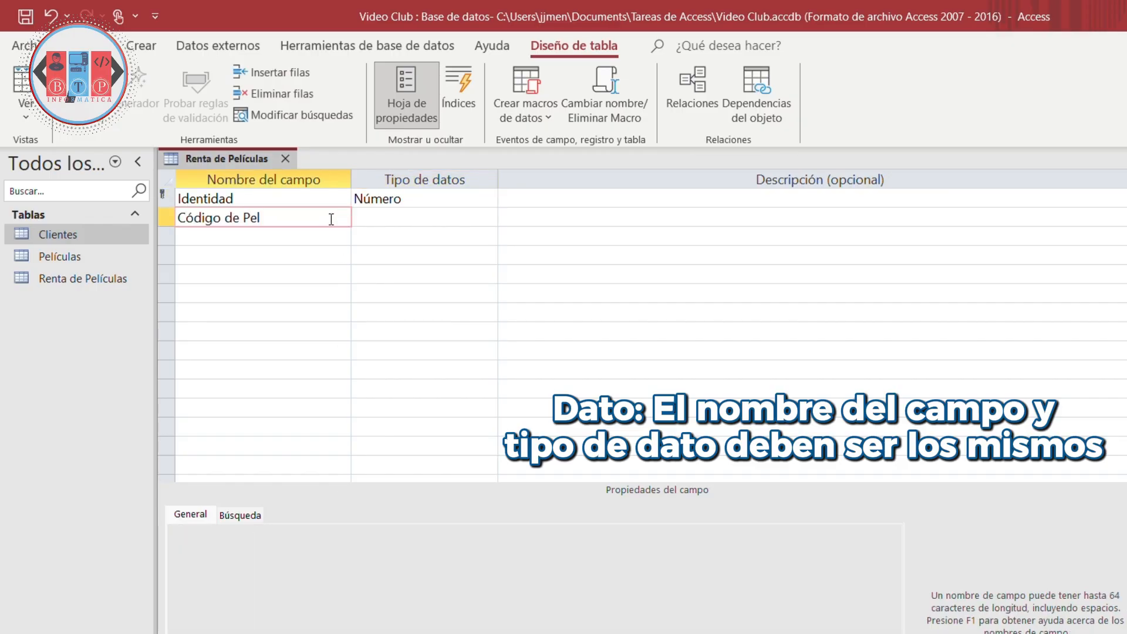
key("Tab")
left_click(307, 235)
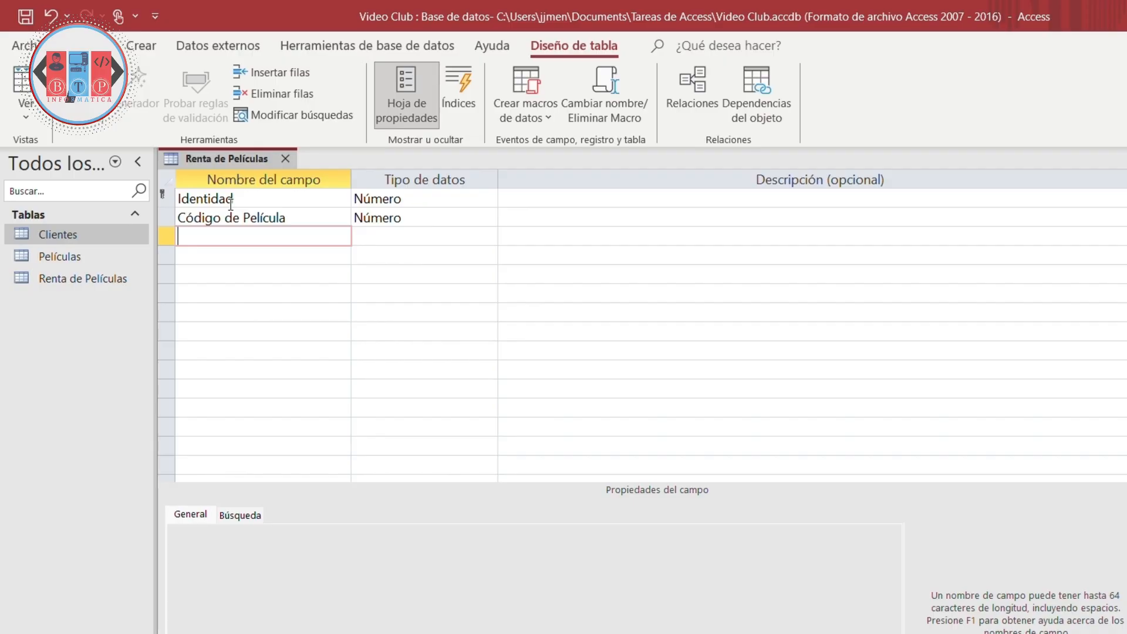
left_click(167, 201, "shift")
left_click_drag(164, 214, 164, 201)
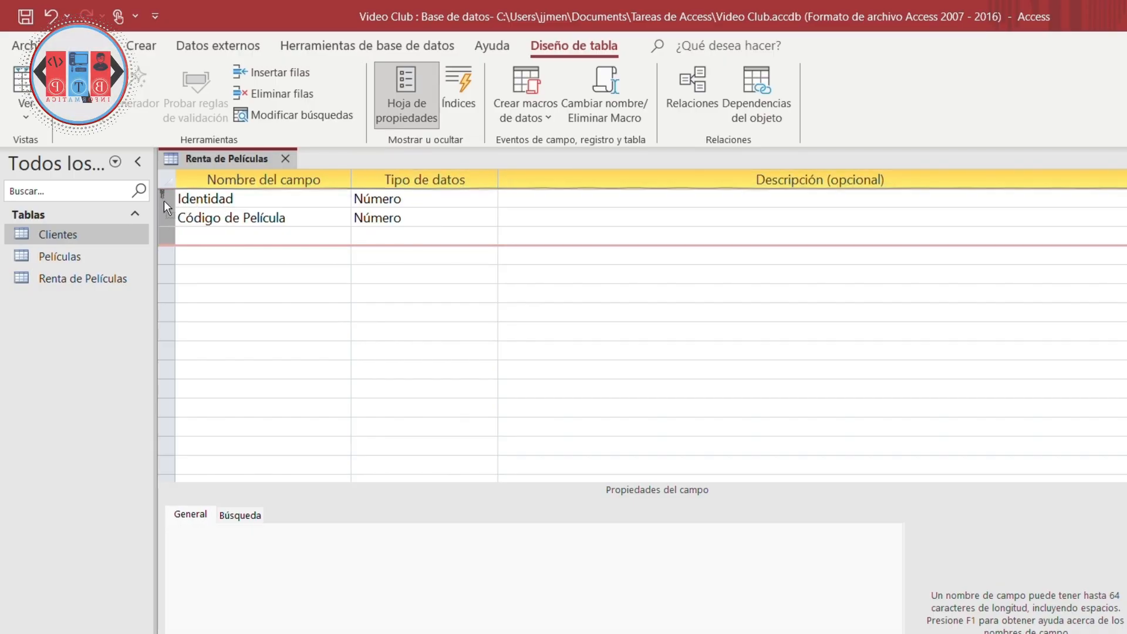
left_click(237, 257)
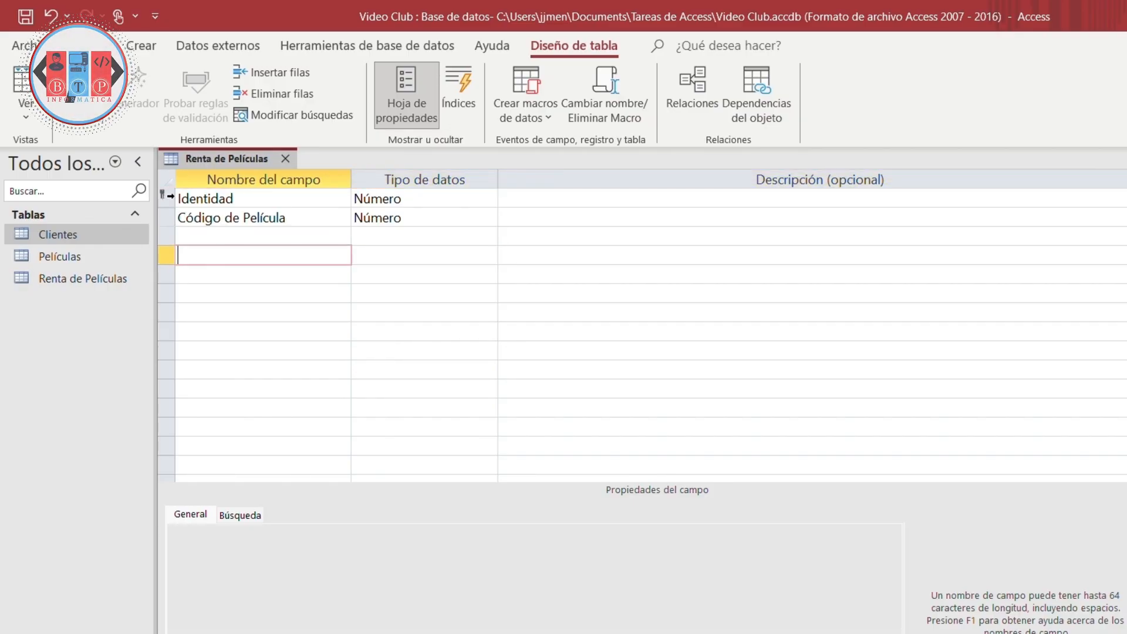
left_click(197, 197)
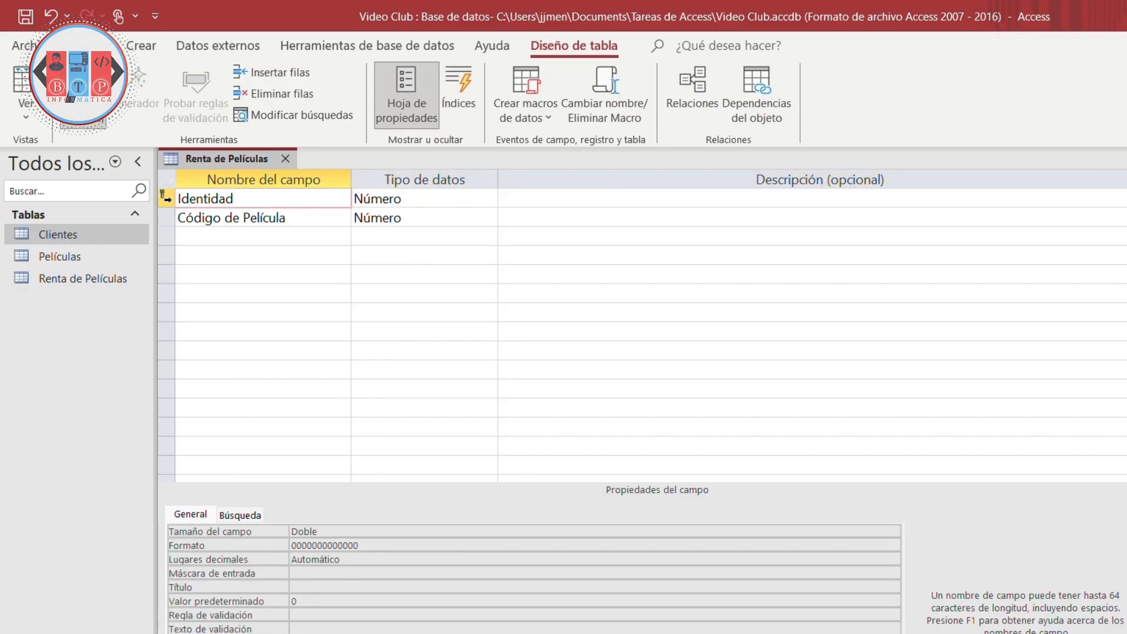
Step: Set the Identidad and Código de Película fields together as the primary key of the Renta de Películas table
left_click(167, 198)
left_click(168, 218, "shift")
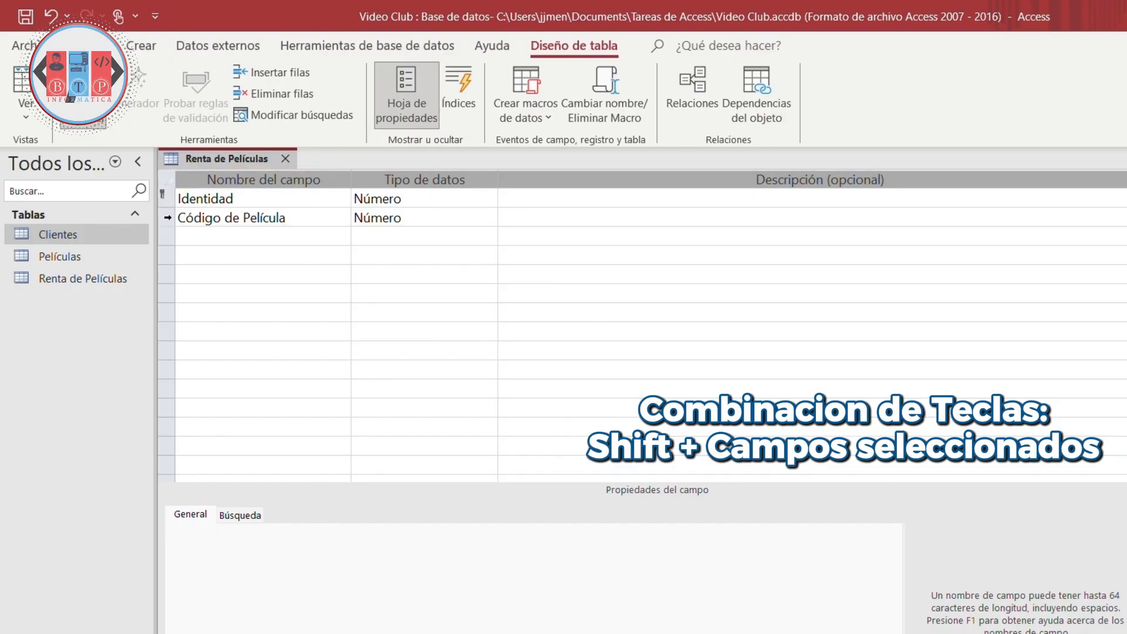
right_click(168, 219)
left_click(213, 230)
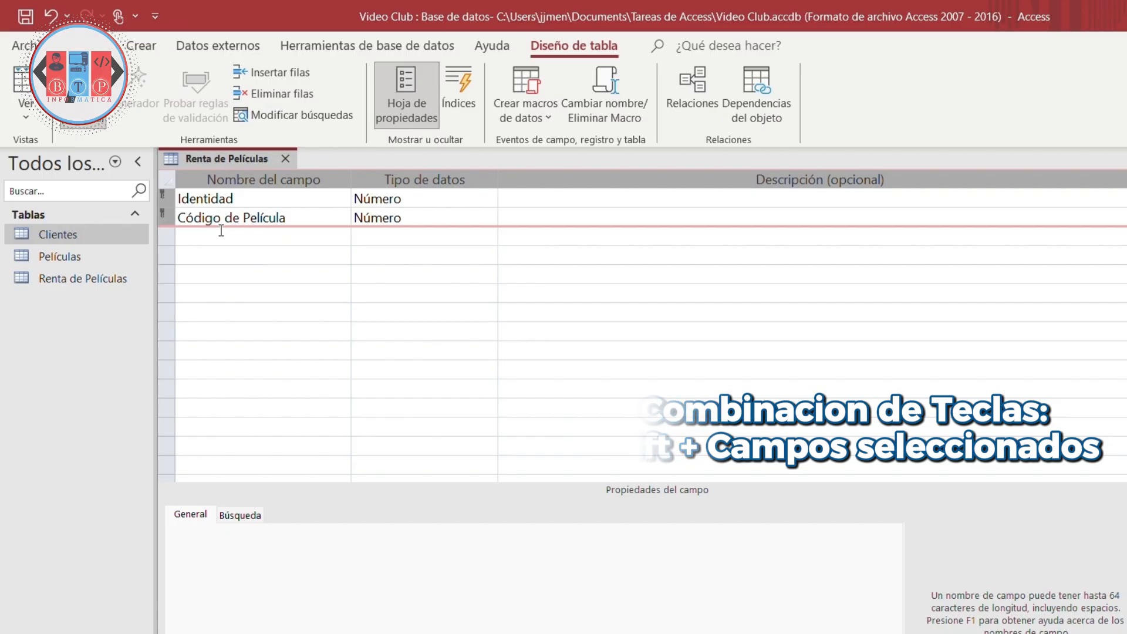
Step: Add a Fecha de Renta field of the Fecha/Hora data type, and close the Renta de Películas table with its design changes saved
left_click(246, 236)
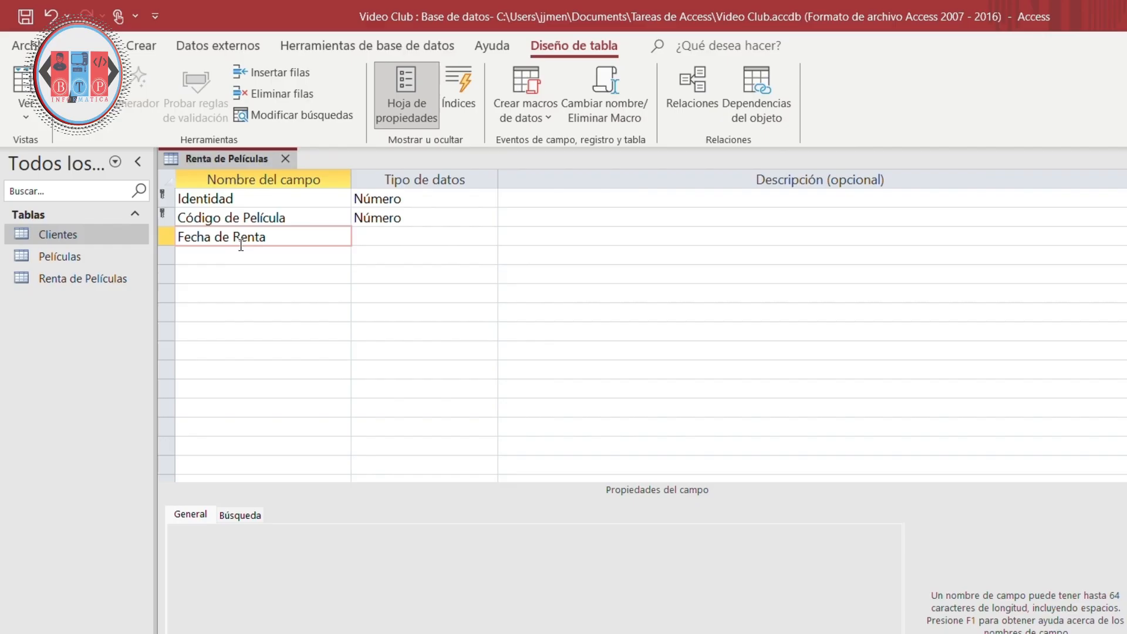
left_click(484, 237)
left_click(484, 237)
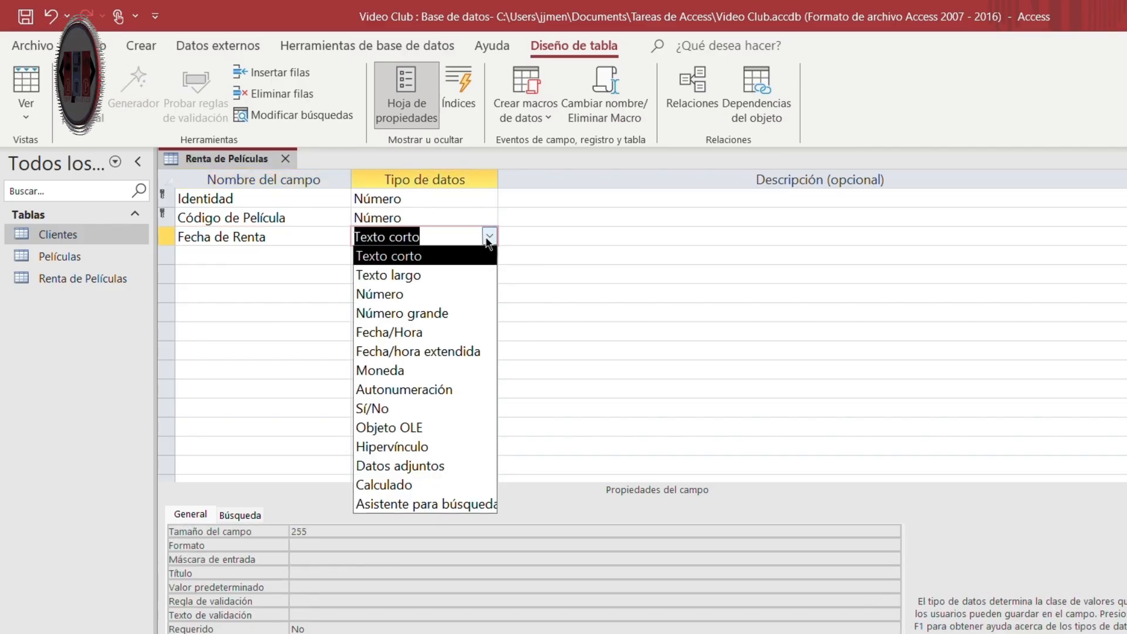
left_click(437, 333)
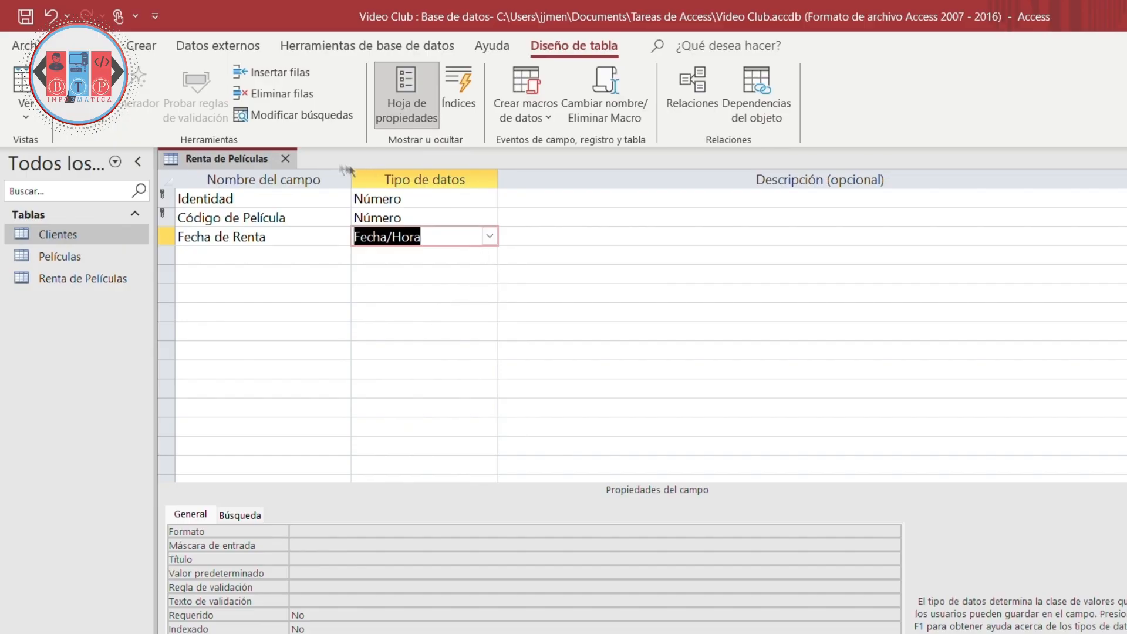
left_click(285, 159)
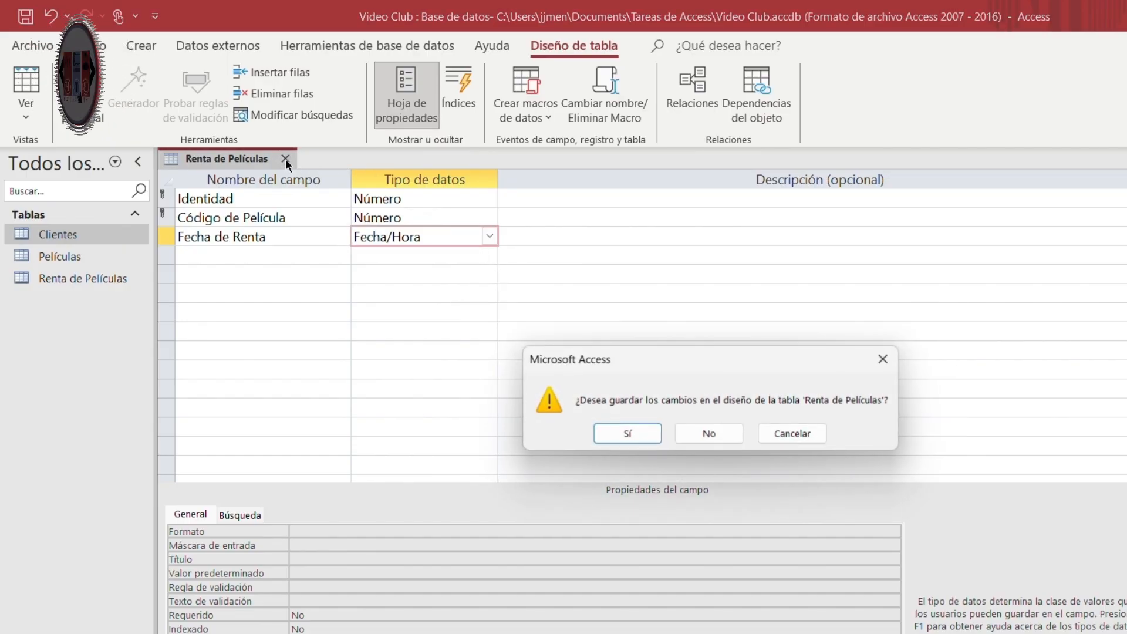
left_click(627, 435)
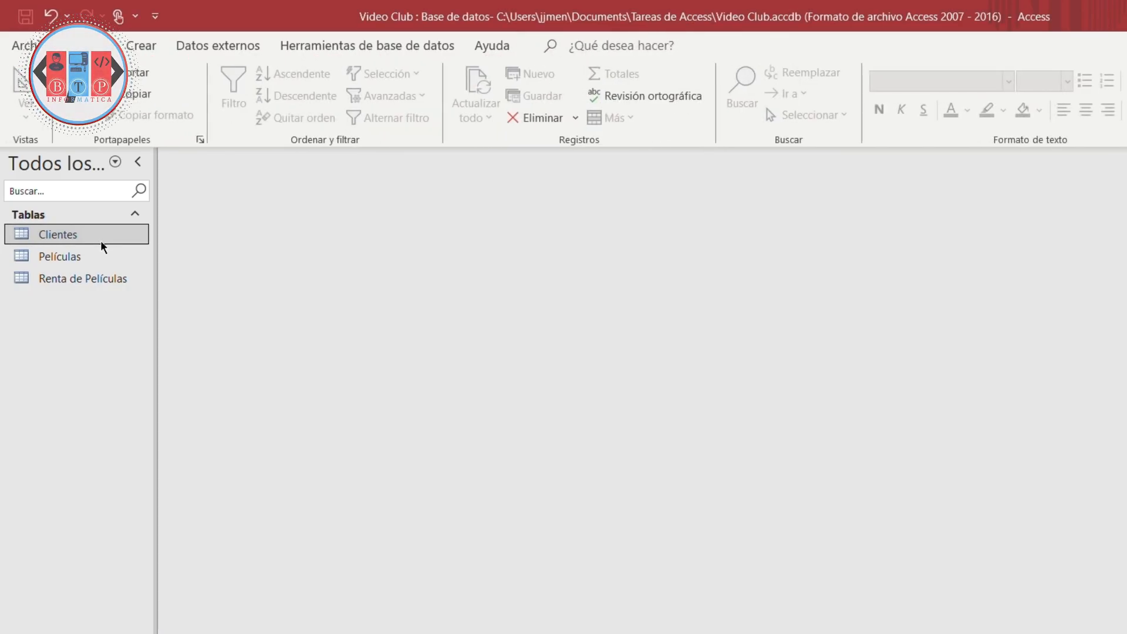
Step: Open the Clientes, Películas and Renta de Películas tables in Datasheet view and review the columns of each
double_click(101, 241)
double_click(90, 258)
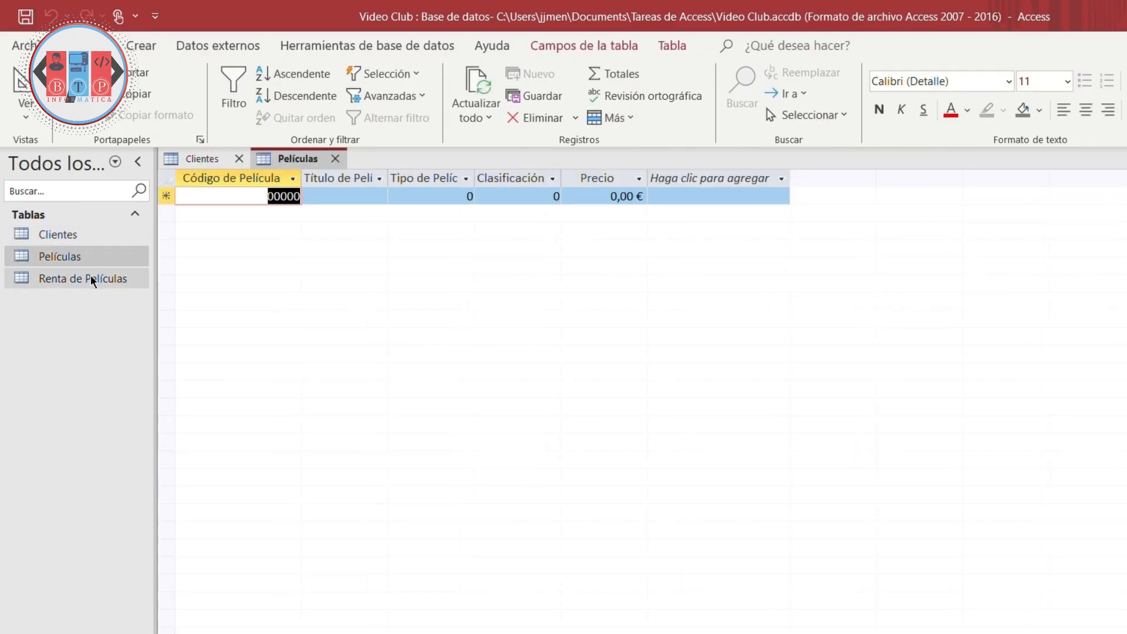
double_click(91, 276)
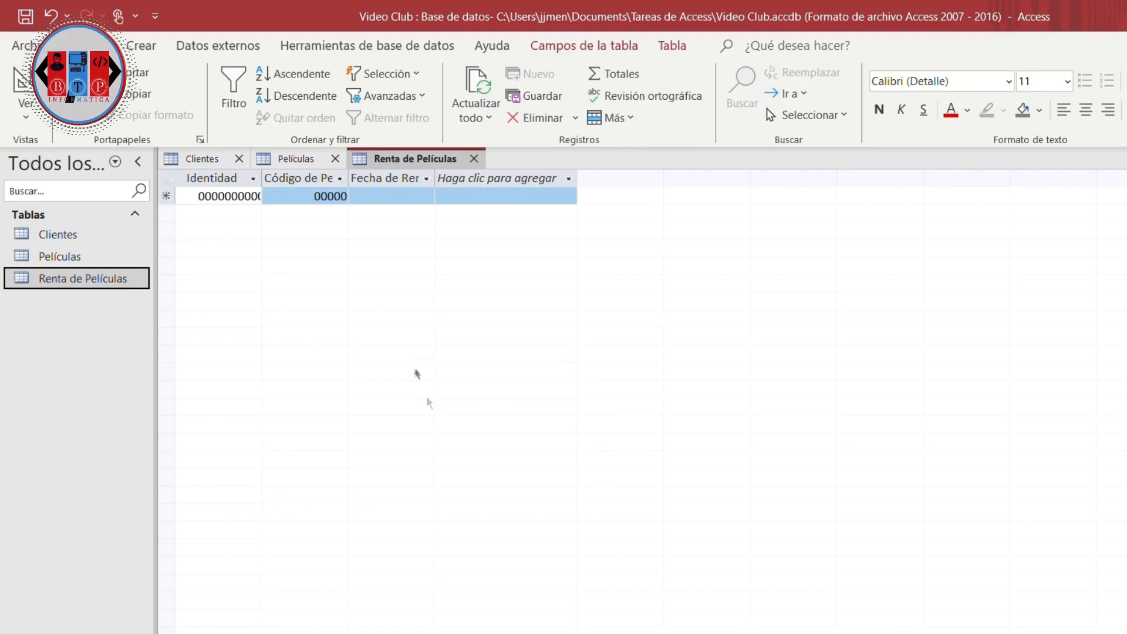
left_click(210, 157)
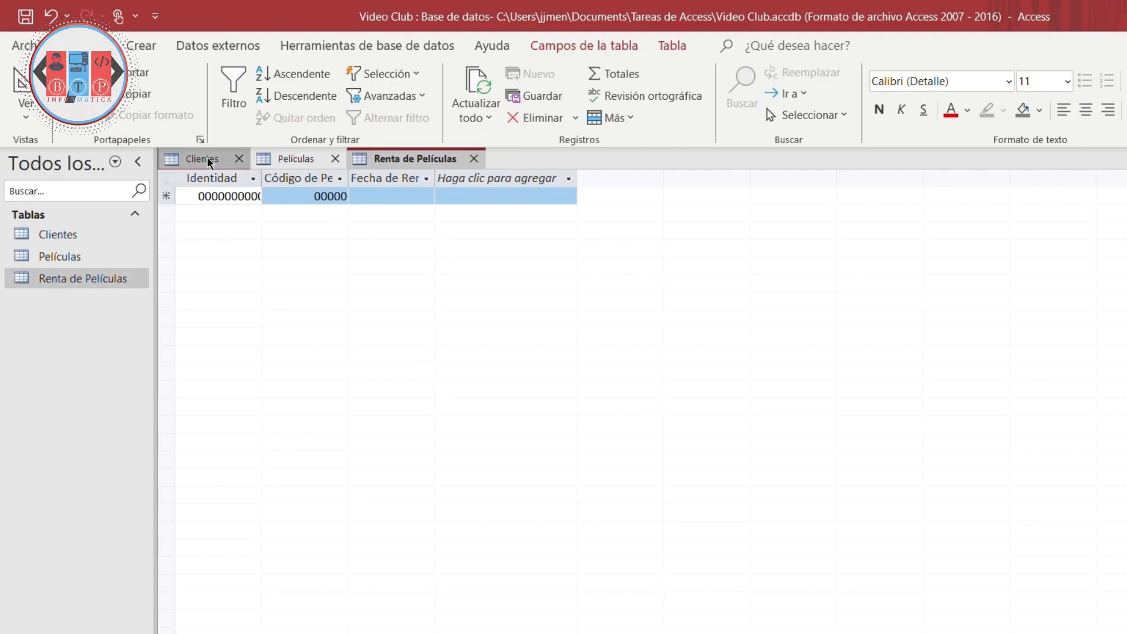
left_click(280, 161)
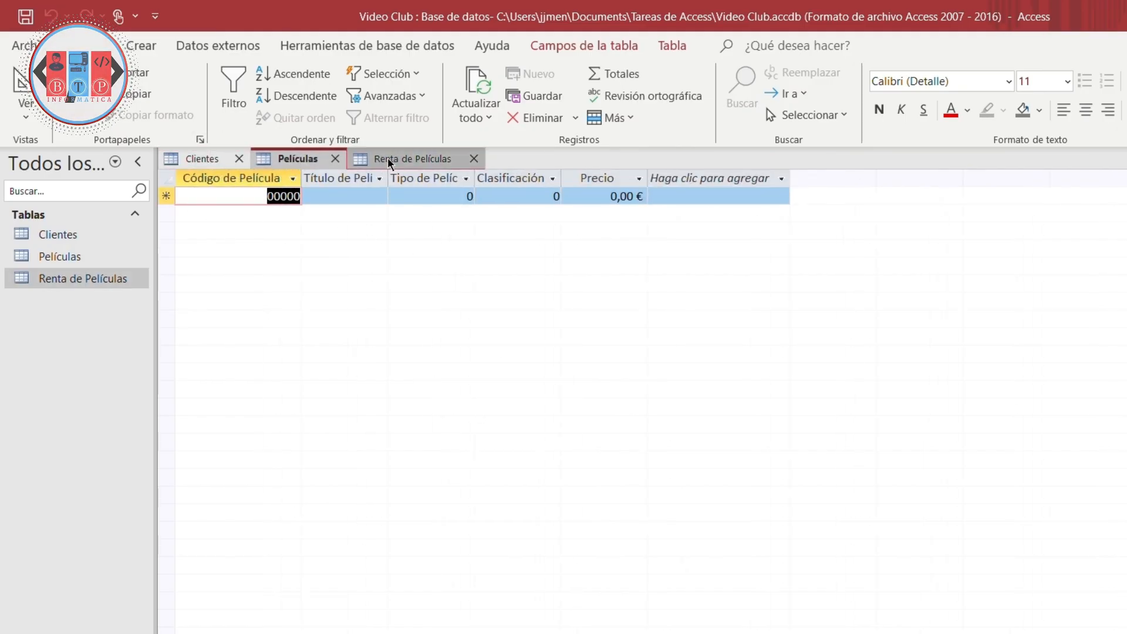
left_click(422, 160)
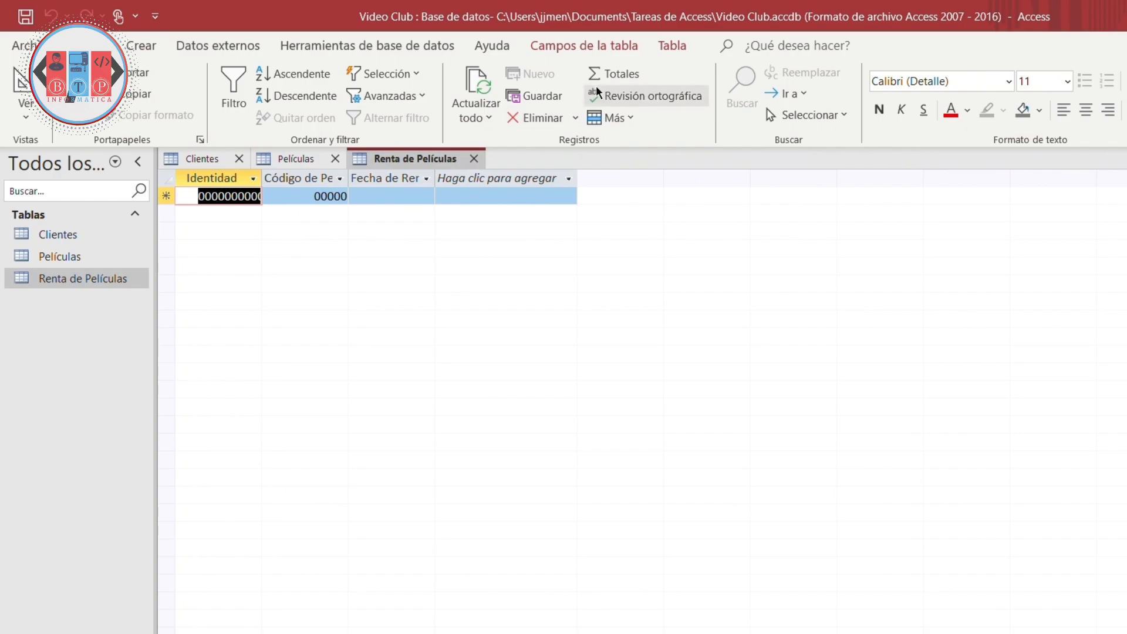